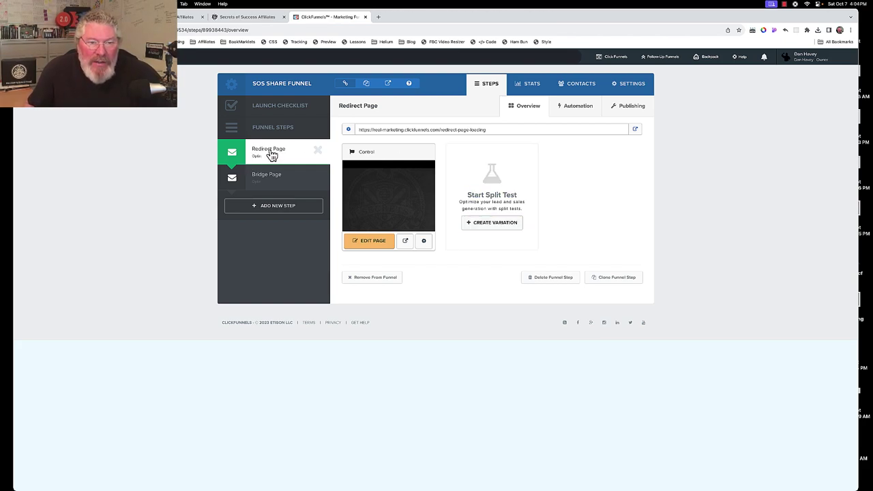
Open the SOS Share Funnel settings, check the domain choices without selecting one, and save the funnel settings.
left_click(373, 246)
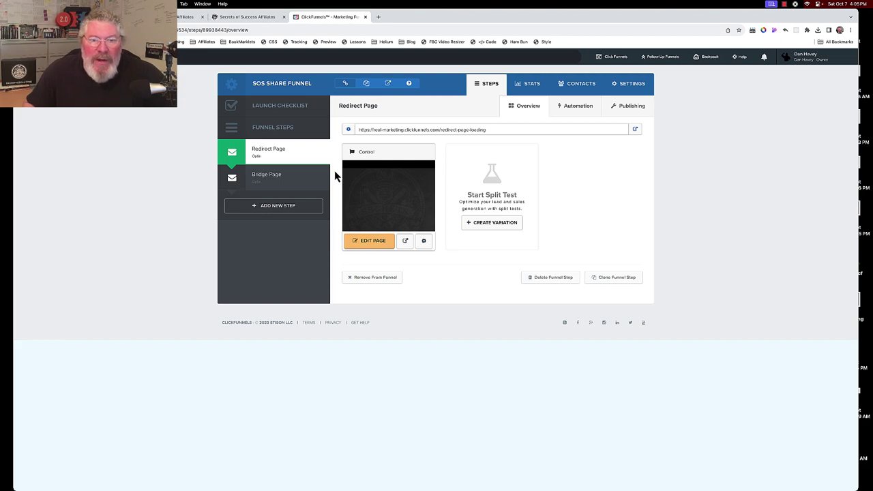
left_click(640, 86)
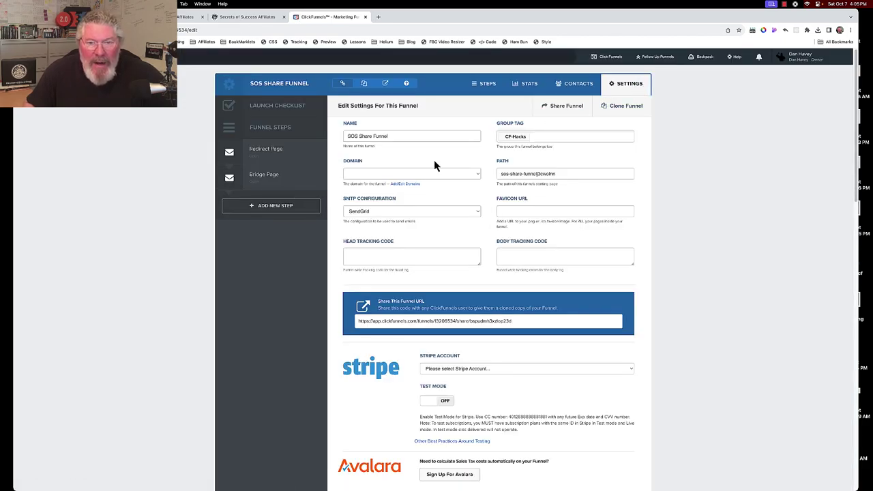
left_click(423, 174)
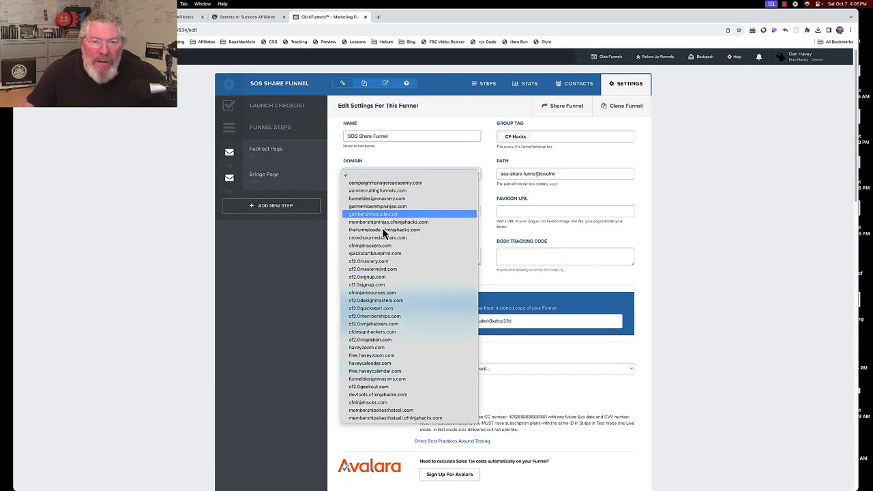
left_click(414, 157)
scroll(478, 217, "down", 15)
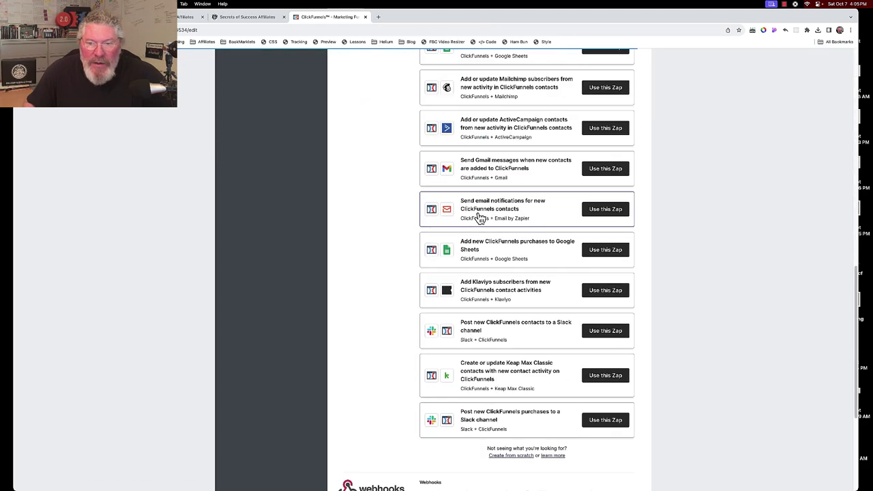
left_click(595, 434)
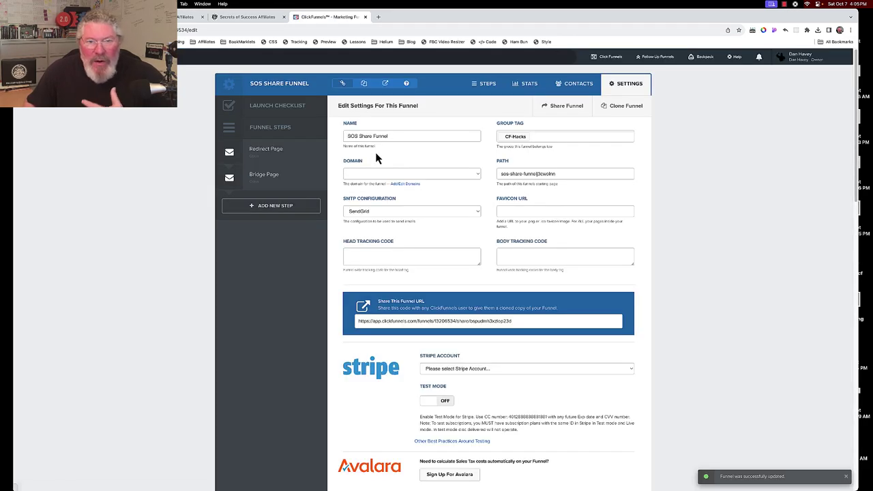
Open the Redirect Page funnel step, move Bridge Page above it, and restore the order with Redirect Page first.
left_click(273, 152)
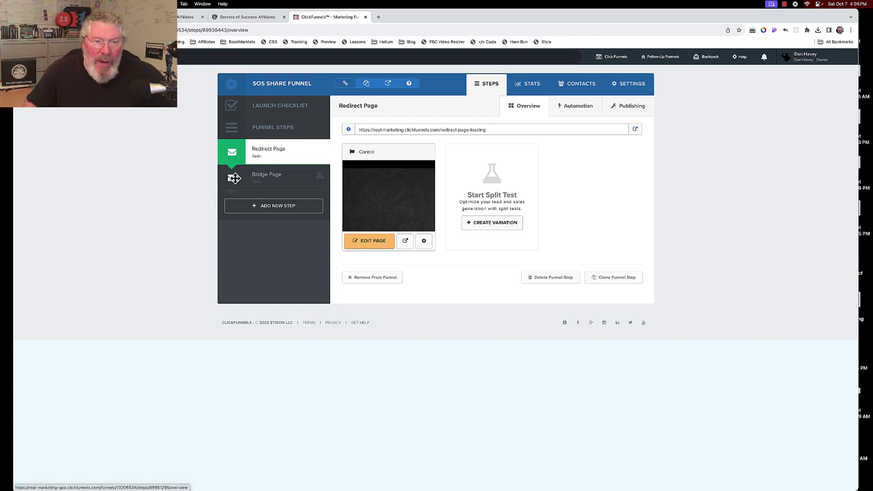
left_click_drag(233, 178, 234, 140)
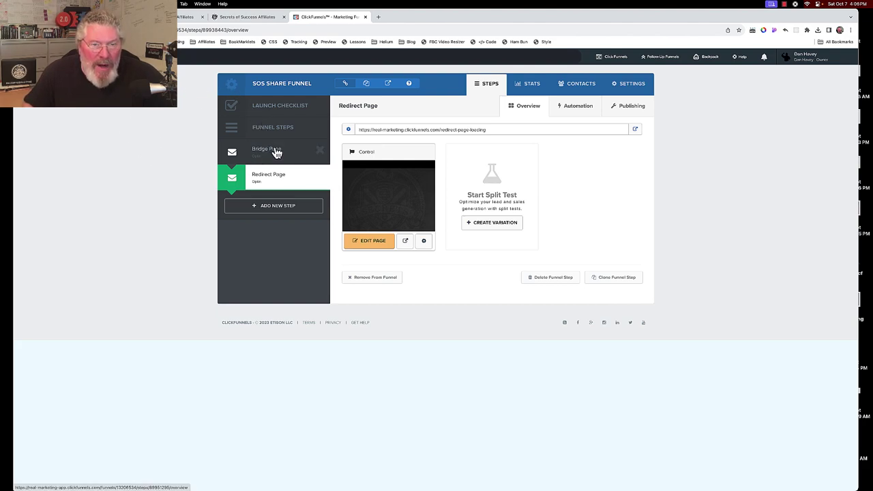
left_click_drag(230, 179, 235, 154)
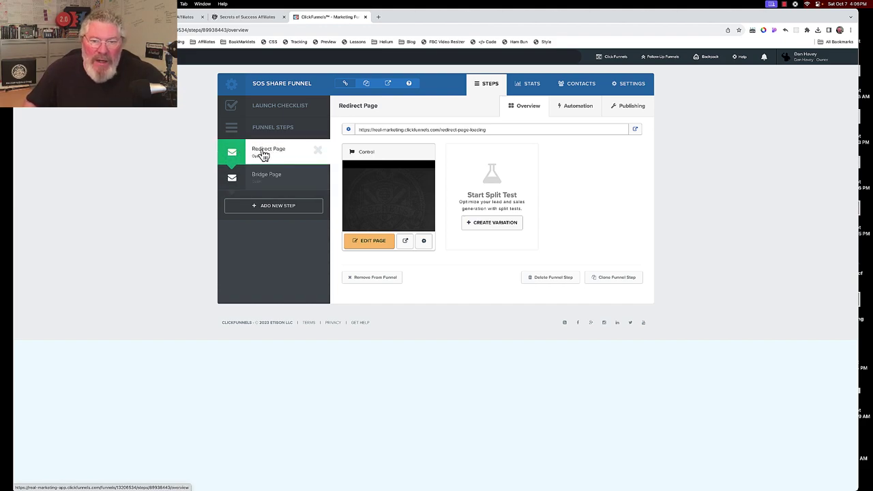
Inspect the Redirect Page's own path in its page settings and close them without changes.
left_click(424, 243)
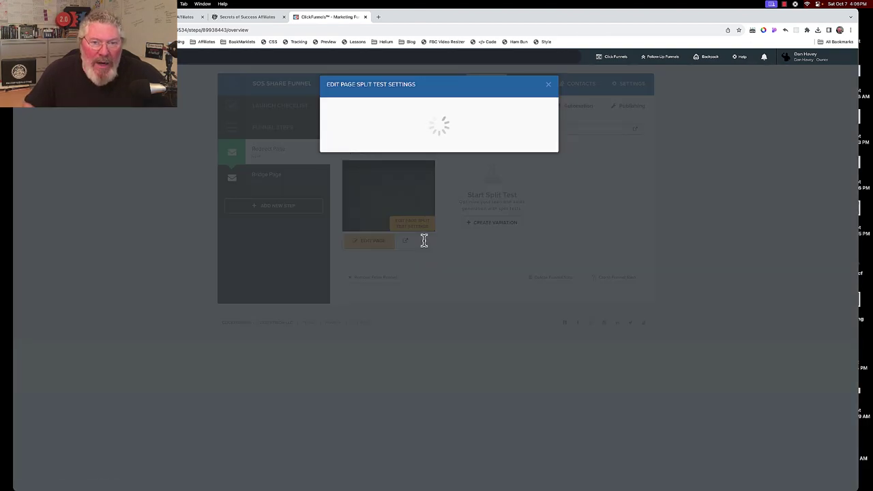
triple_click(356, 163)
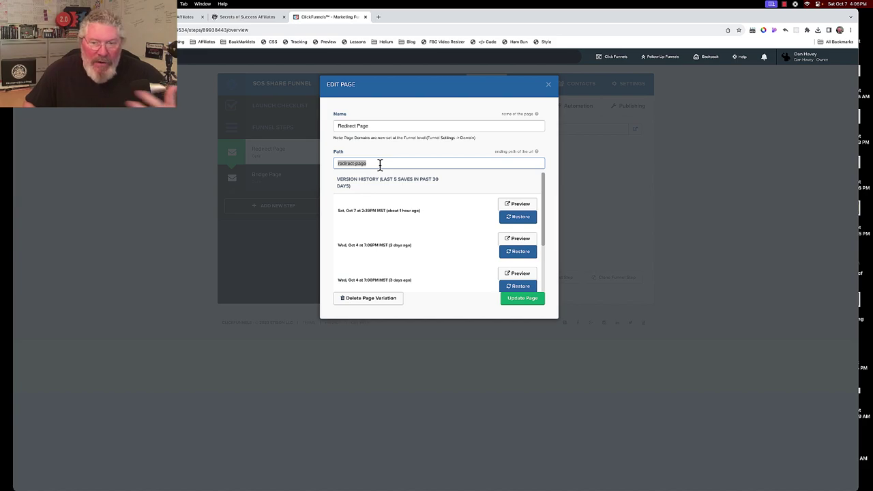
left_click(548, 86)
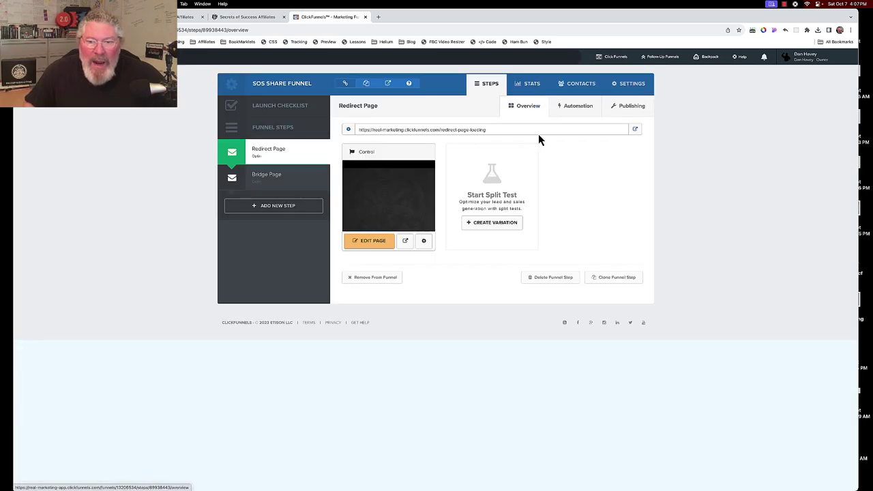
Check the funnel step path in the Redirect Page's publishing settings.
left_click(623, 109)
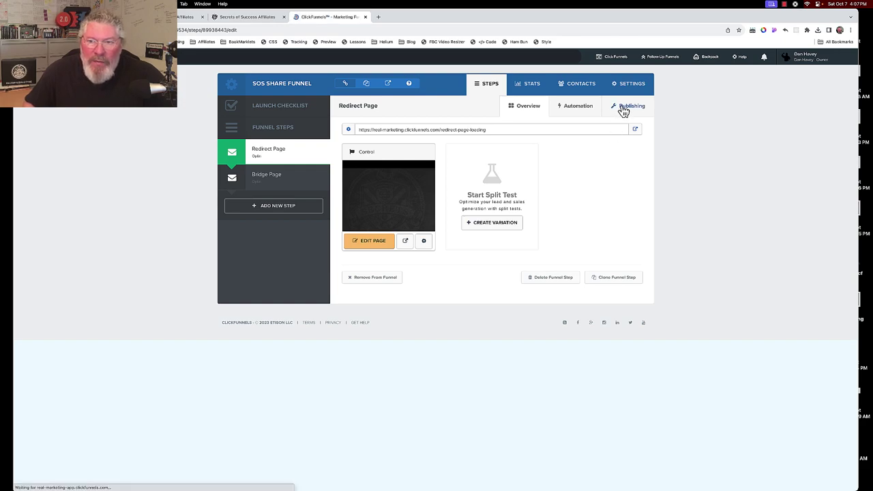
left_click(532, 138)
left_click_drag(533, 138, 501, 139)
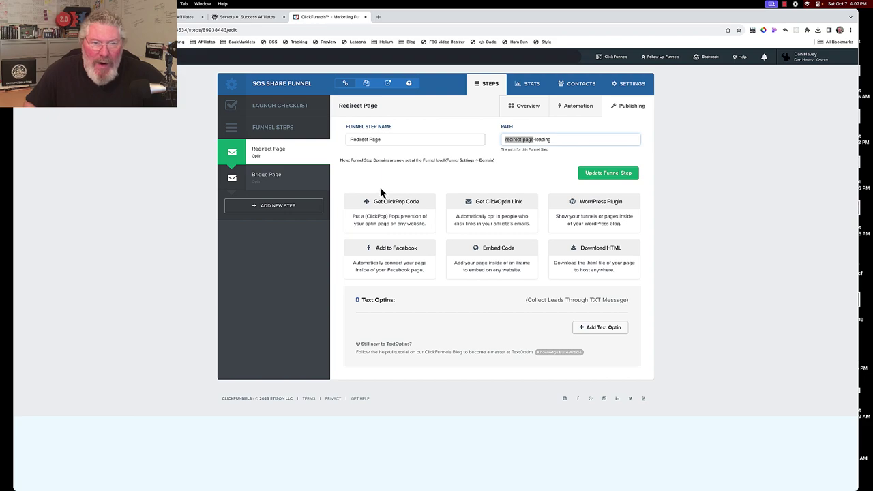
Open the Bridge Page in the page editor and inspect its "Click to View The Entire Affiliate Page" button.
left_click(262, 177)
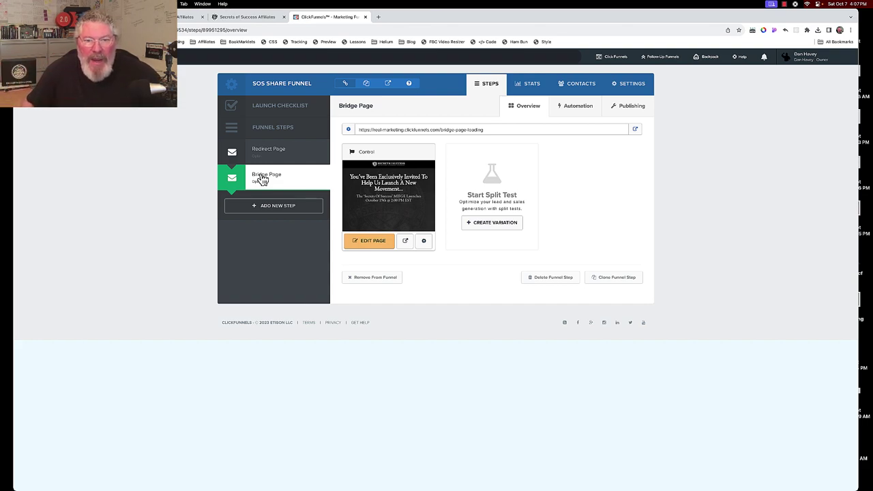
left_click(359, 244)
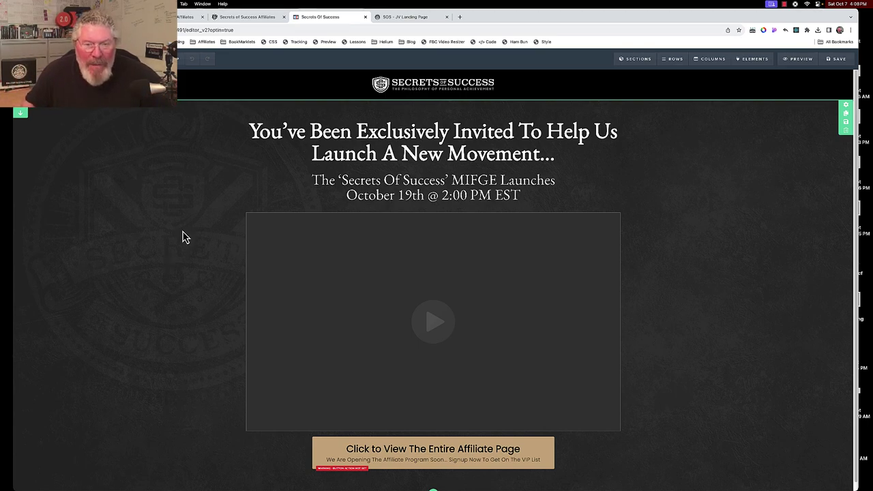
scroll(183, 237, "down", 1)
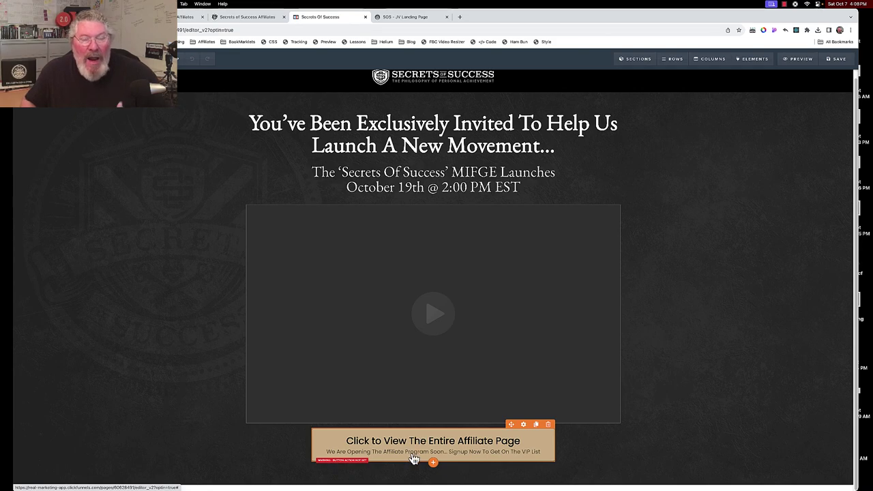
left_click(415, 460)
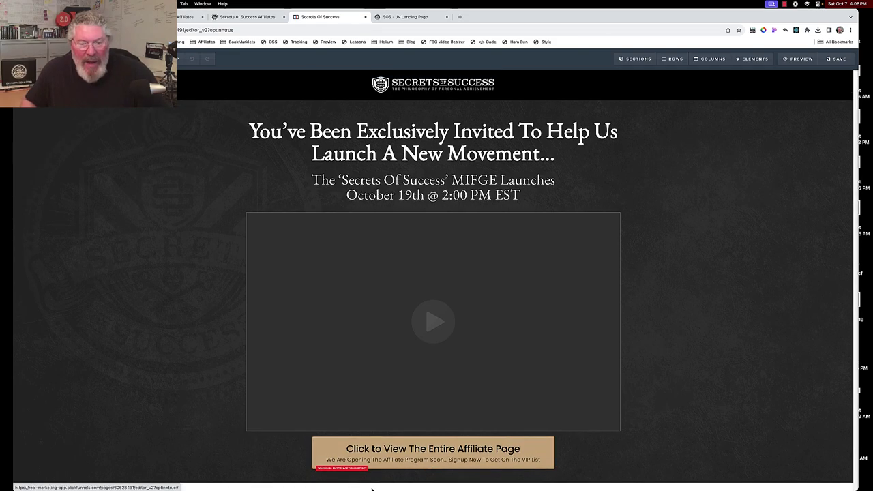
left_click(468, 480)
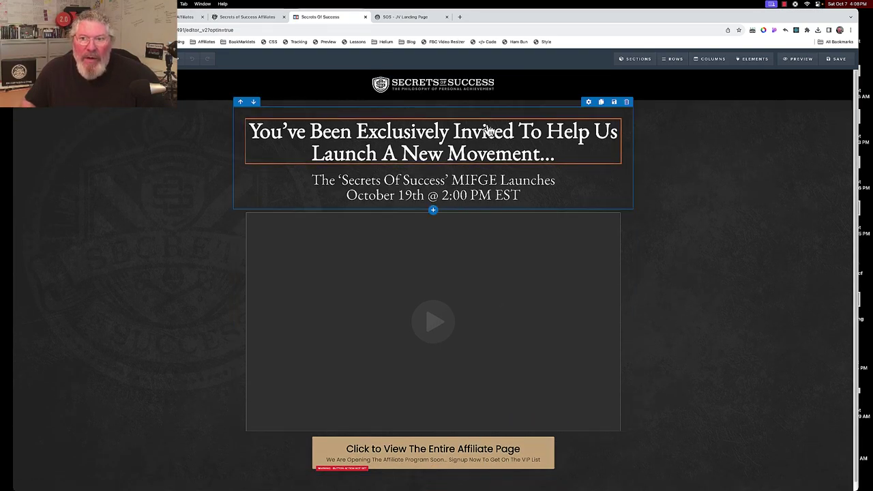
Add a full-width section beneath the section that holds the video and the affiliate page button.
mouse_move(581, 83)
left_click(628, 78)
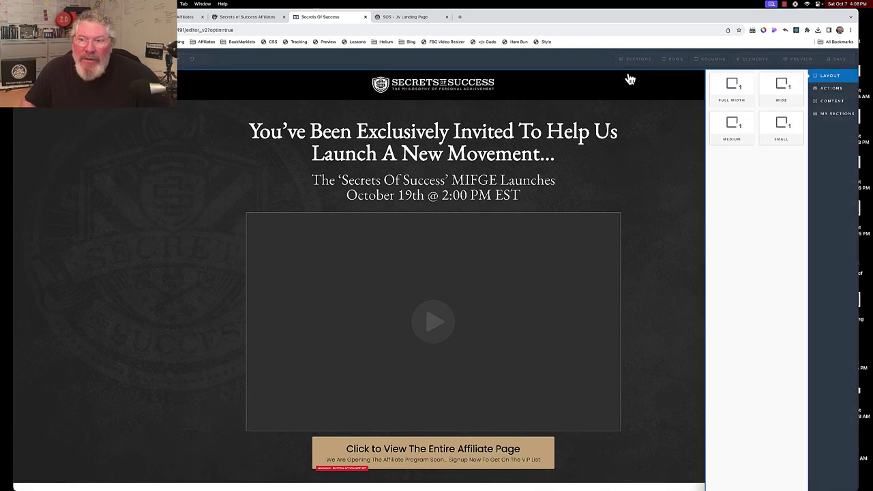
left_click(727, 92)
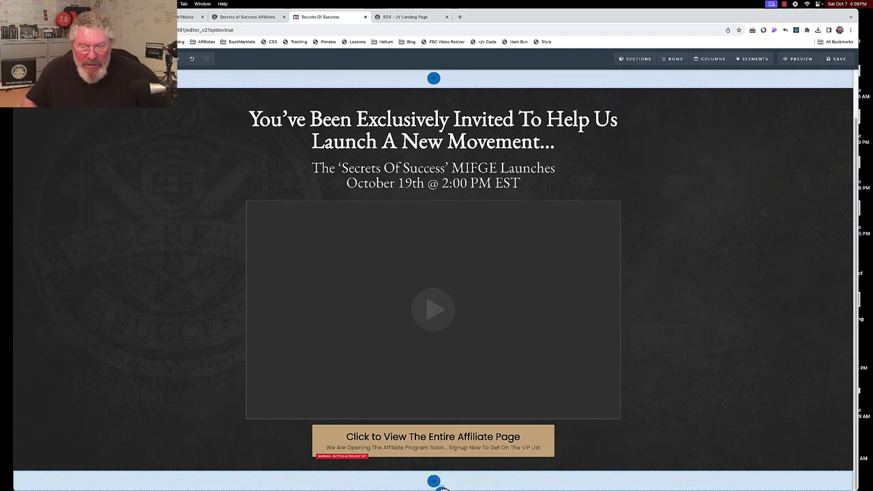
left_click(434, 483)
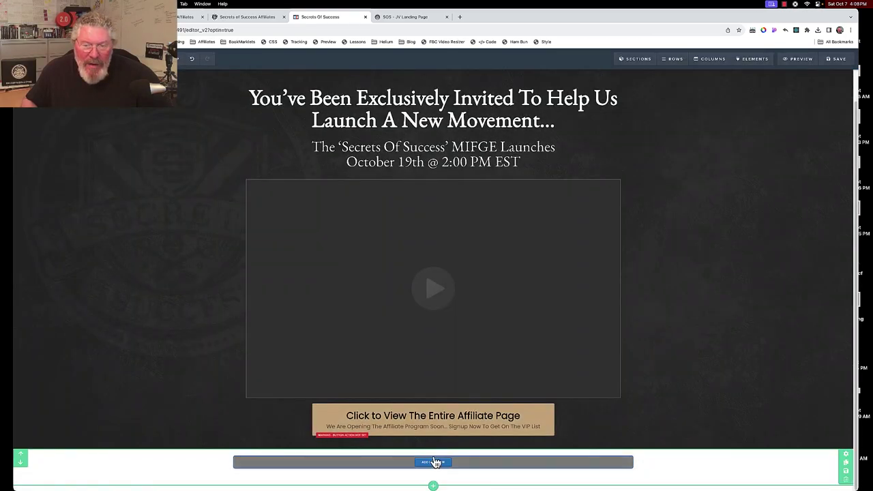
Add a one-column row to the new bottom section and place a headline element in it.
left_click(436, 462)
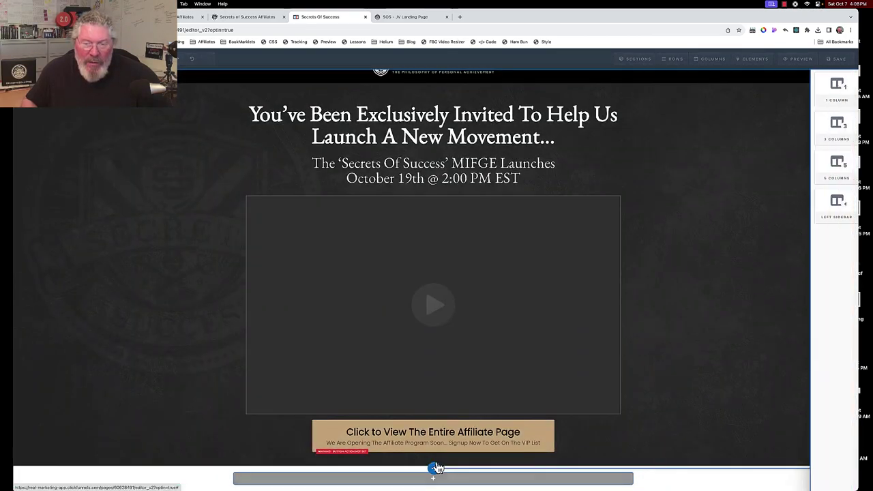
left_click(740, 85)
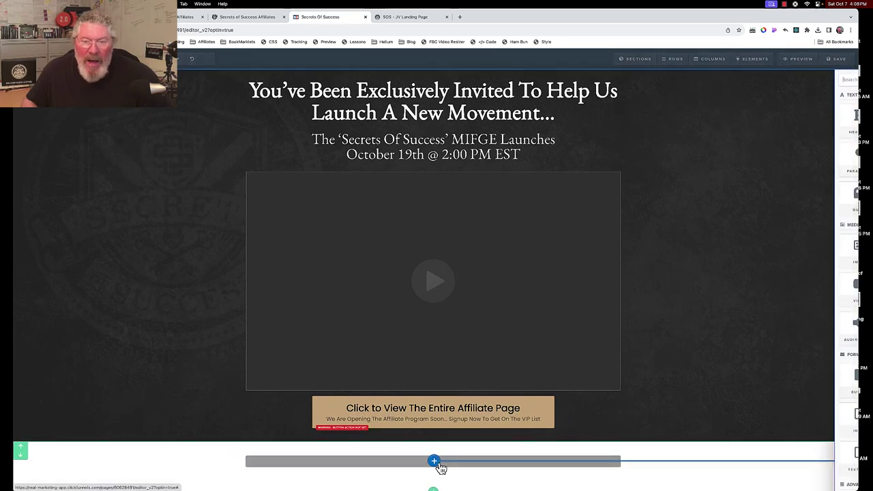
left_click(434, 462)
left_click(746, 134)
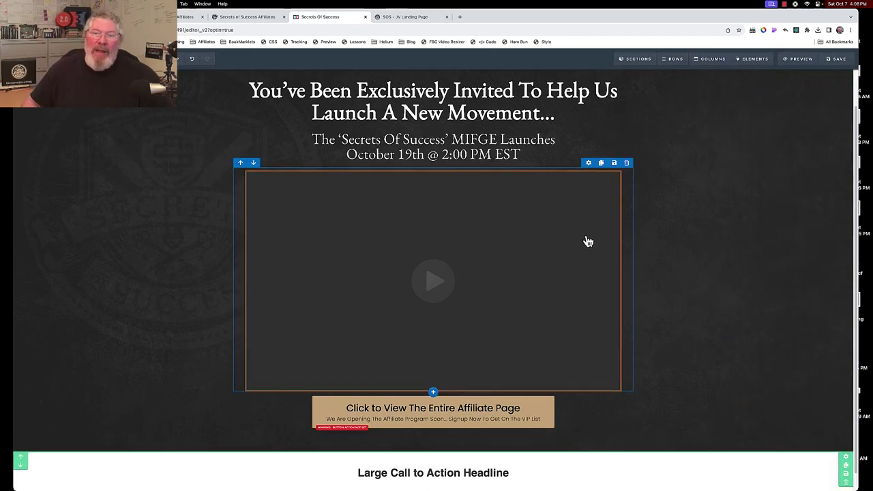
scroll(554, 404, "down", 1)
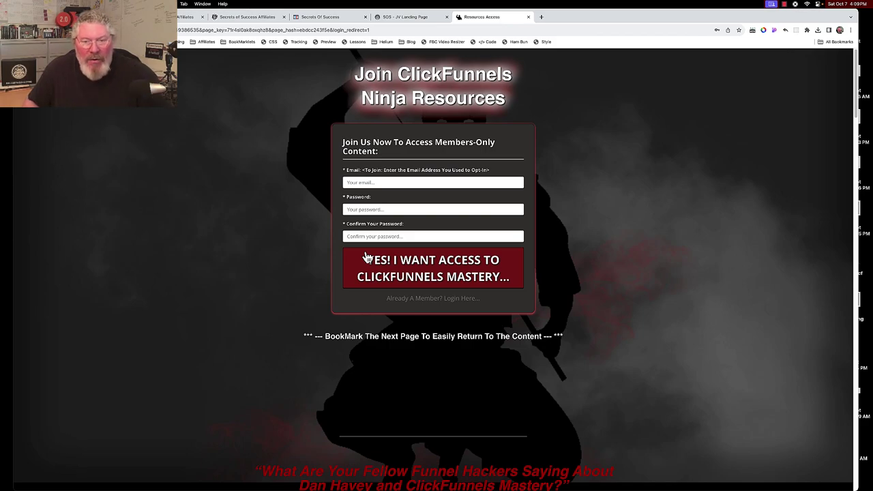
Enter the CF Ninja Resources membership site and review the links in the first Bridge Page Funnels training lesson.
left_click(403, 288)
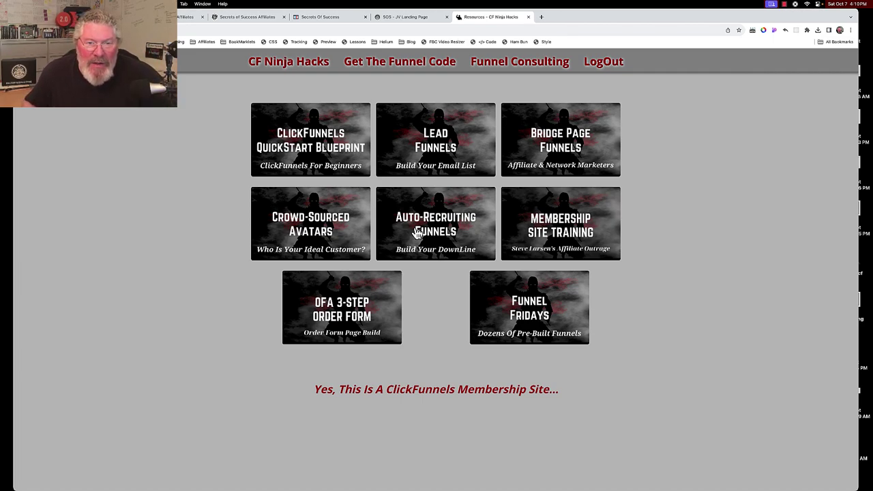
left_click(554, 143)
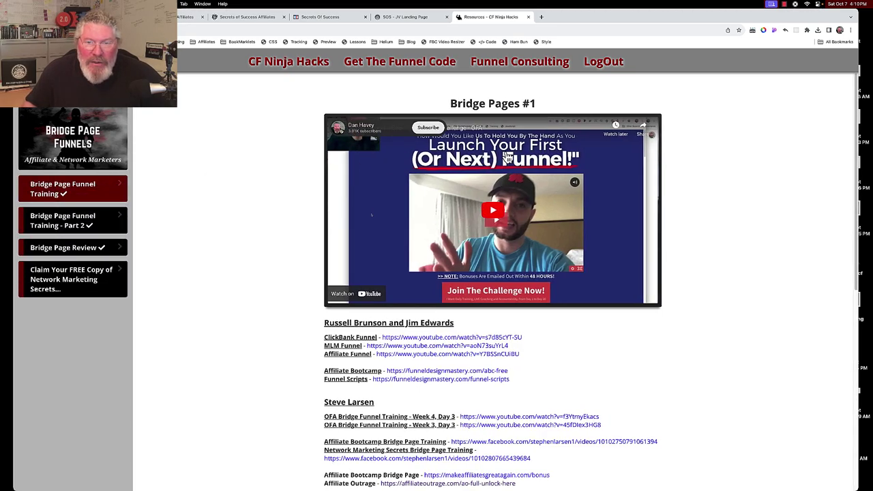
scroll(512, 239, "down", 4)
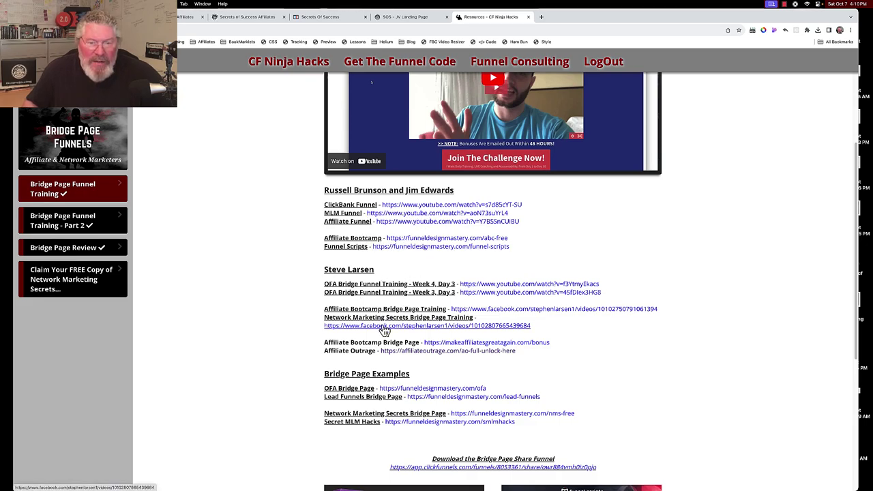
scroll(382, 328, "down", 3)
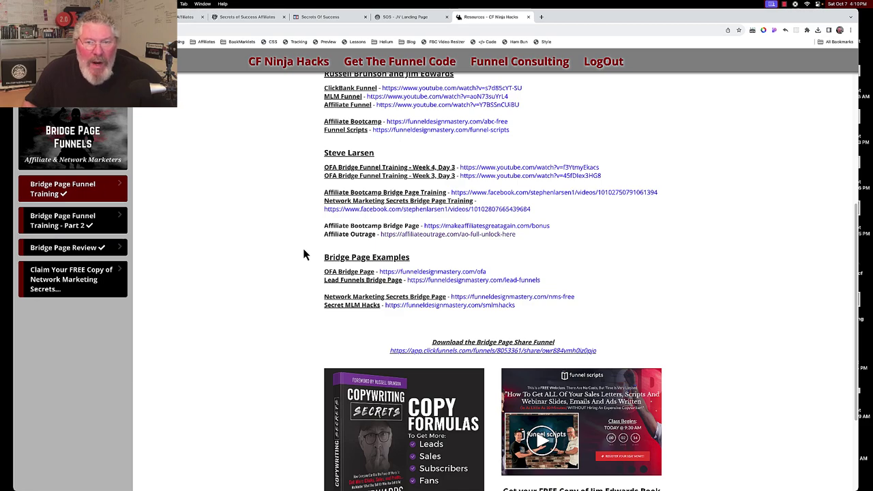
Look through the Part 2 and Bridge Page Review lessons, then return to the first training lesson's resource links.
left_click(59, 221)
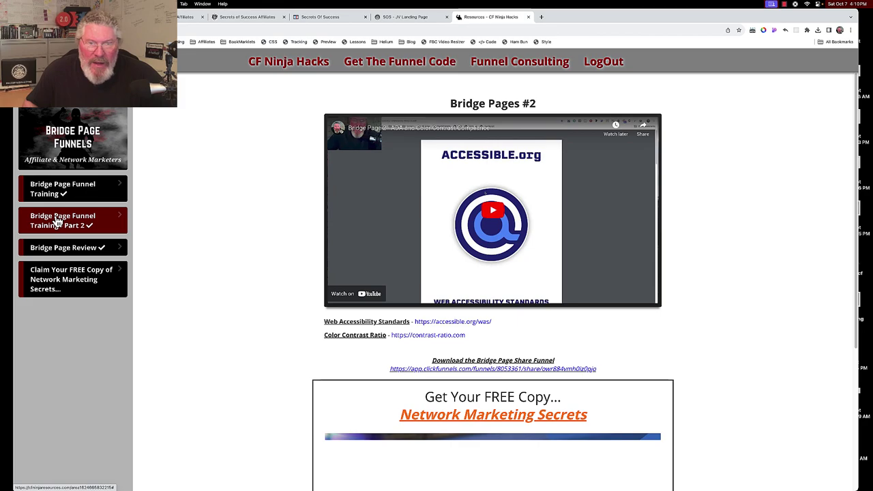
left_click(63, 250)
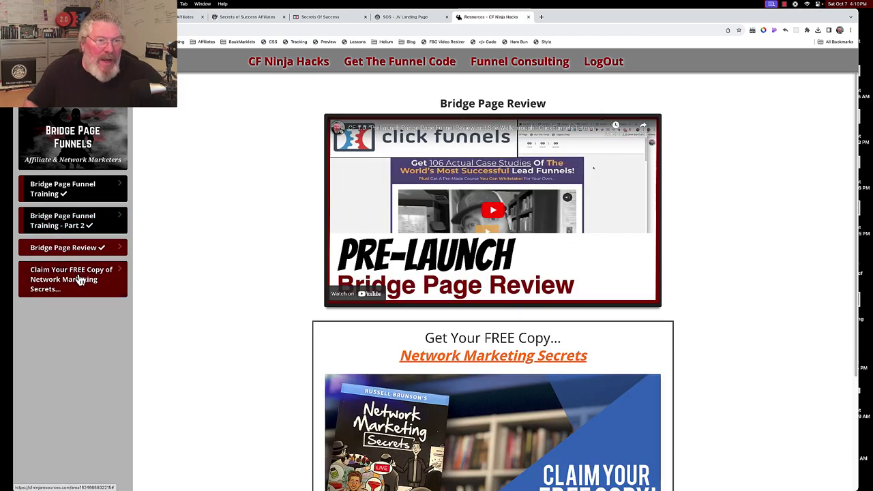
left_click(82, 193)
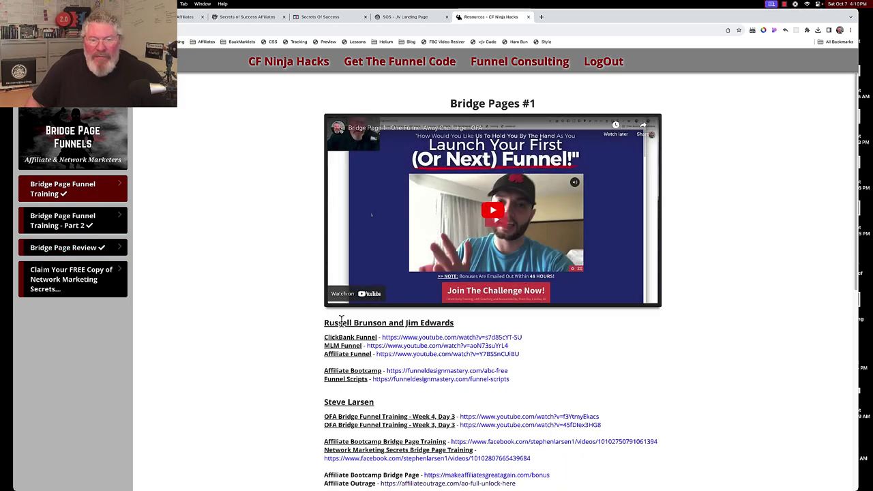
scroll(252, 332, "down", 4)
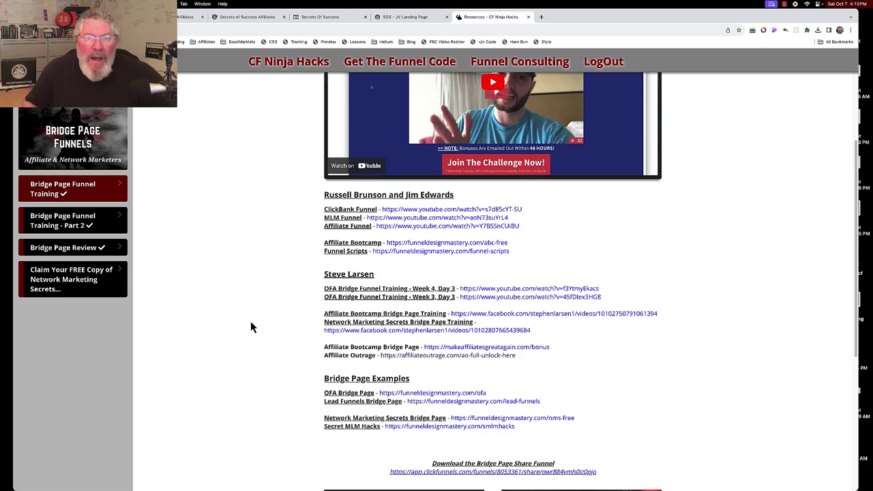
Return to the Secrets Of Success bridge page in the editor and view its beginning.
left_click(320, 19)
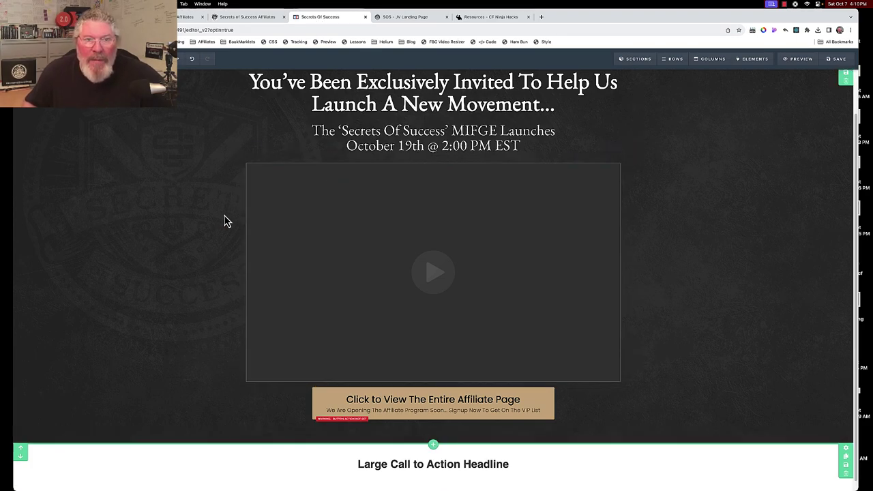
scroll(187, 207, "up", 2)
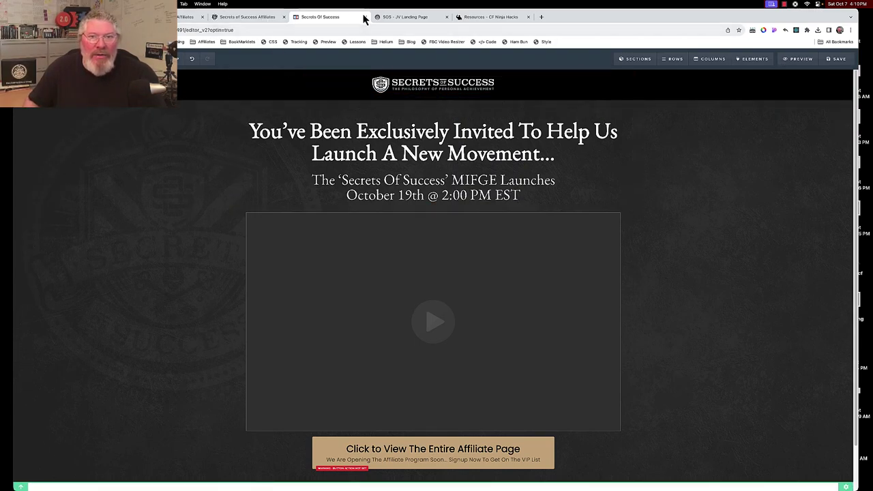
Compare the bridge page with the original JV landing page, preview it with its video playing, and return to the editor.
left_click(404, 16)
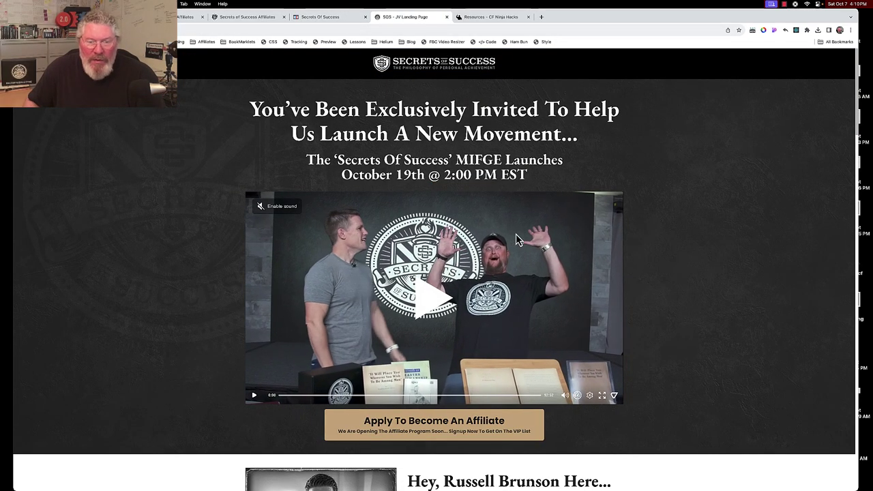
left_click(334, 20)
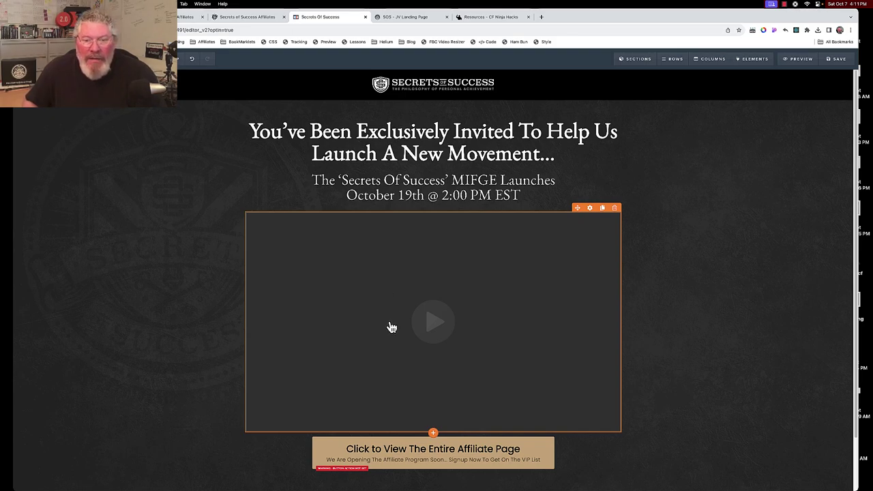
left_click(801, 60)
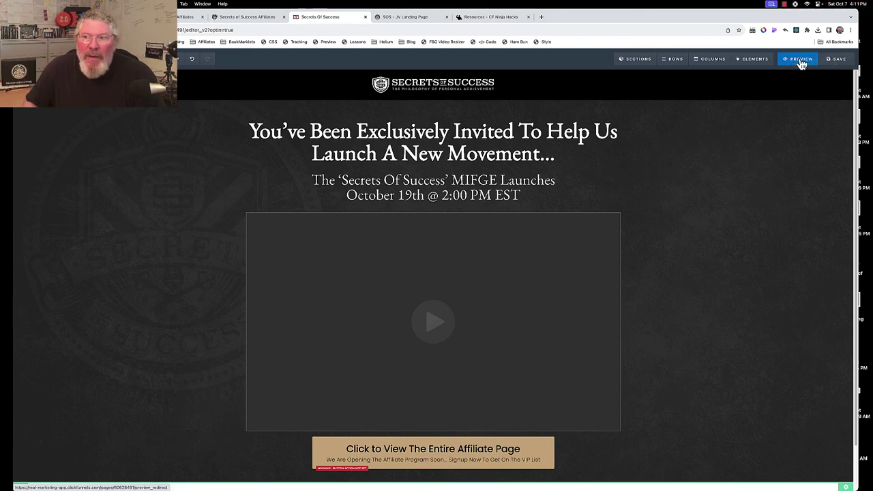
left_click(802, 60)
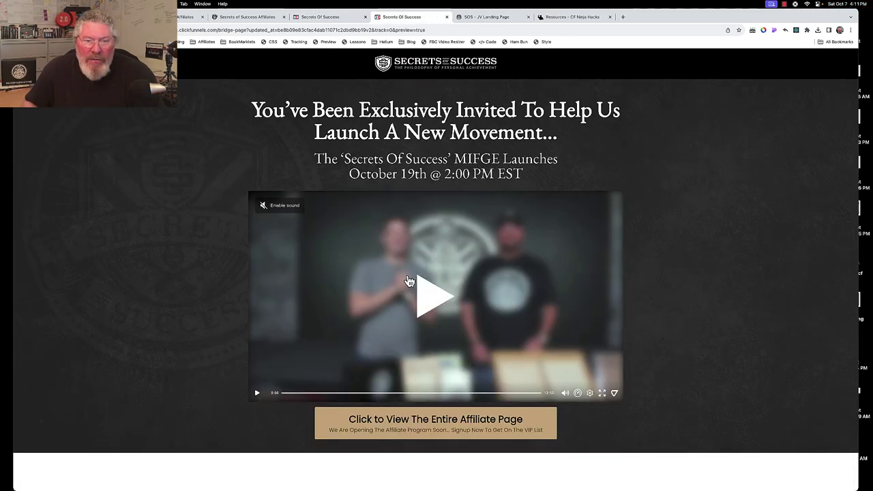
left_click(427, 305)
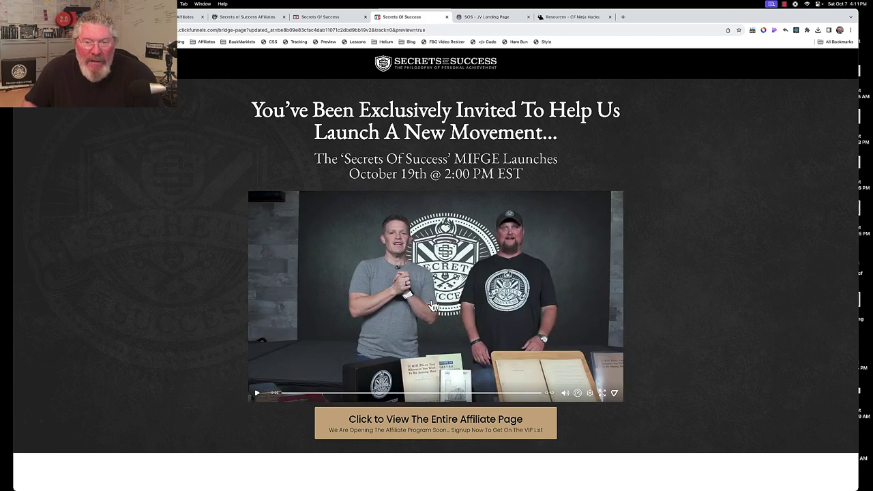
mouse_move(269, 393)
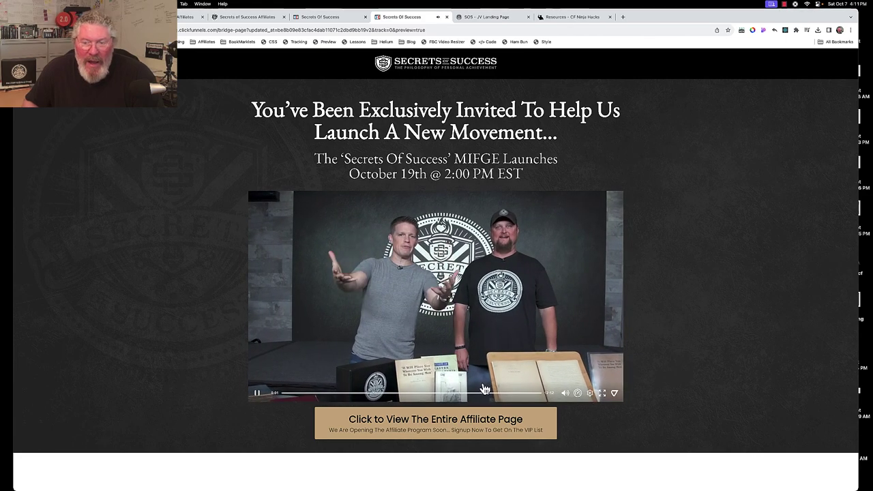
left_click(256, 396)
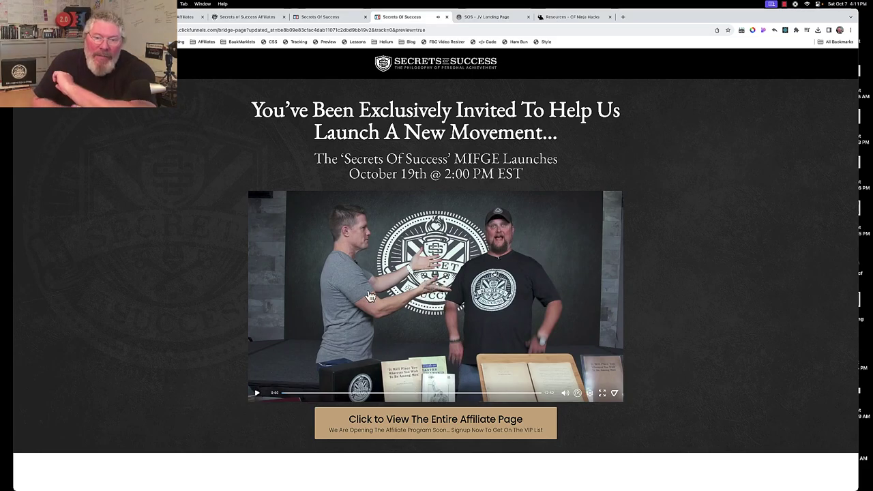
left_click(314, 20)
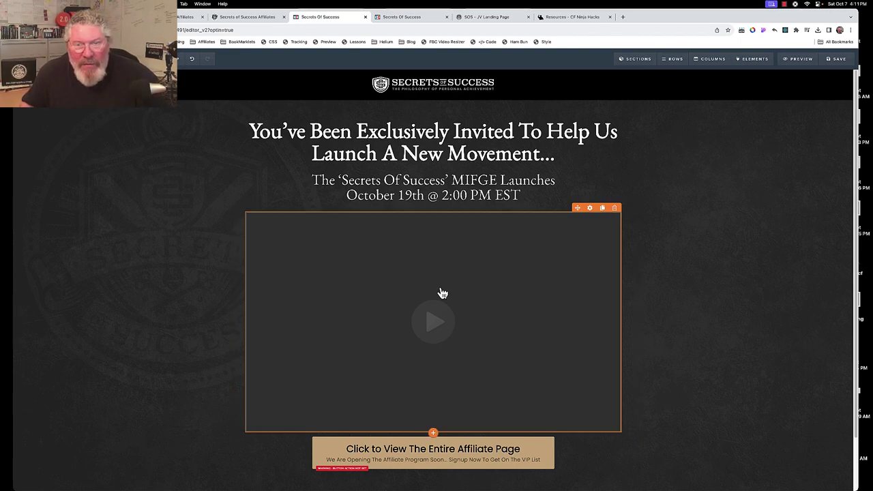
Point the affiliate page button to the referral link from the Secrets of Success affiliate dashboard and save the page.
left_click(432, 453)
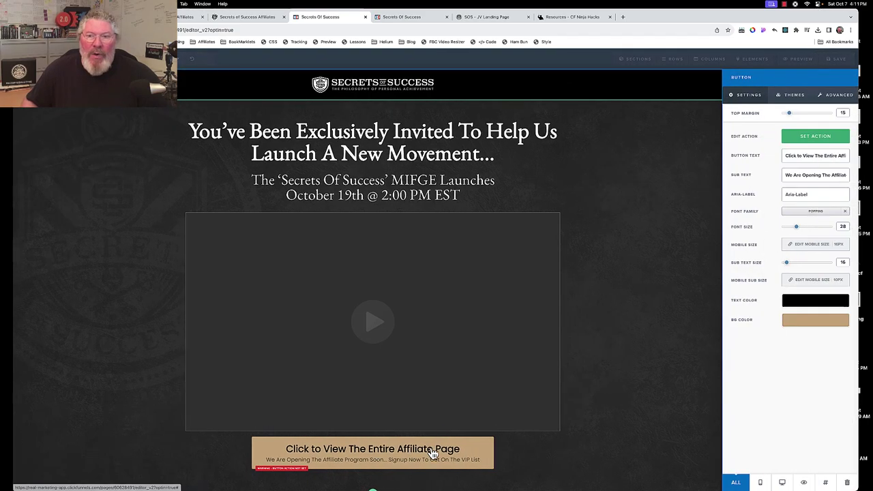
left_click(814, 138)
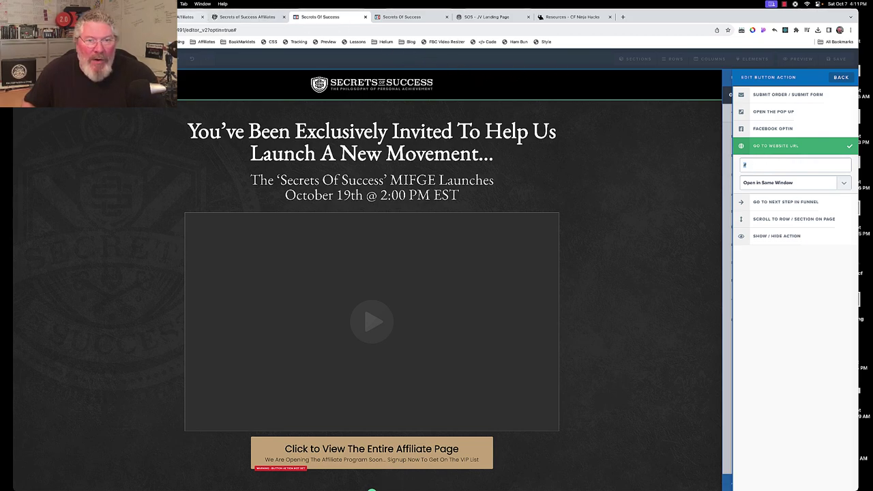
left_click(247, 17)
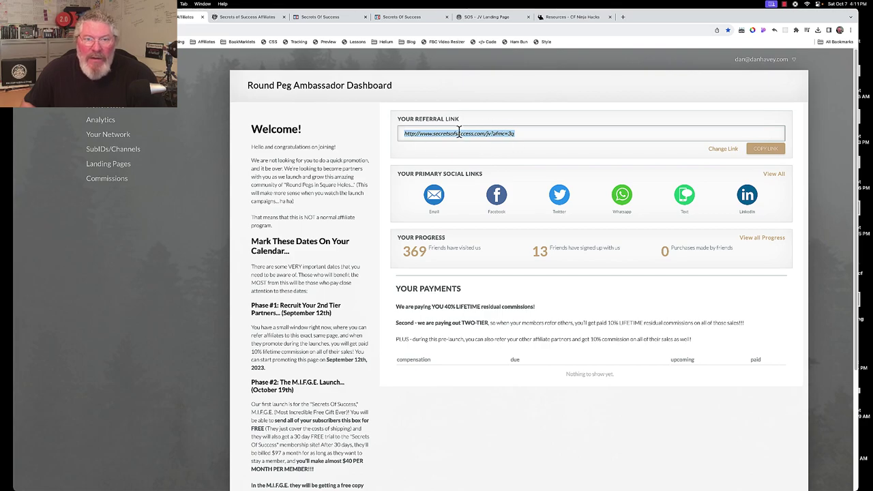
left_click(332, 19)
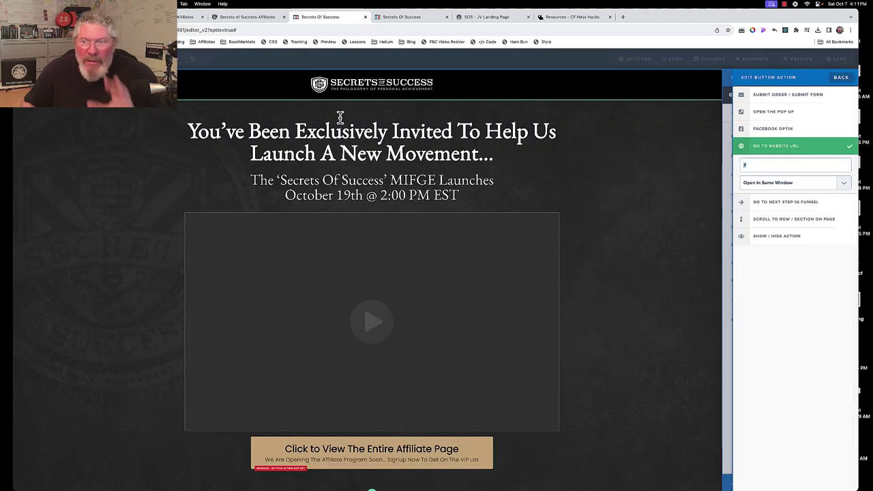
left_click(262, 16)
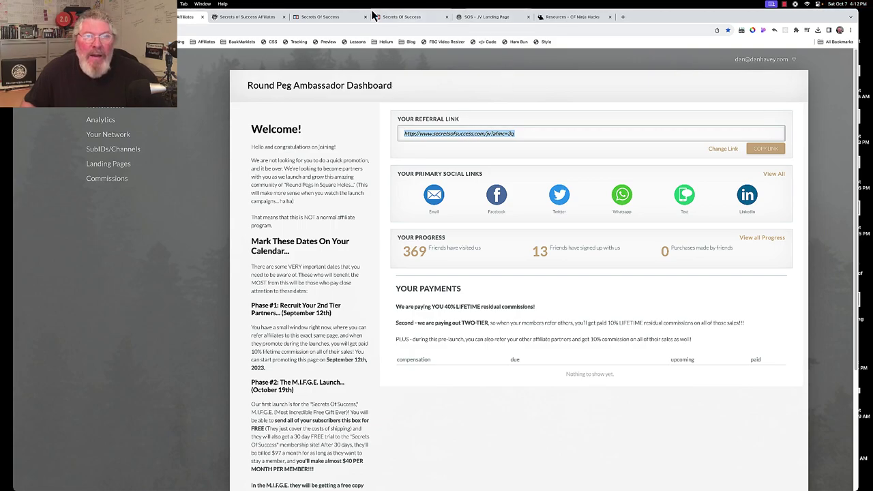
left_click(329, 18)
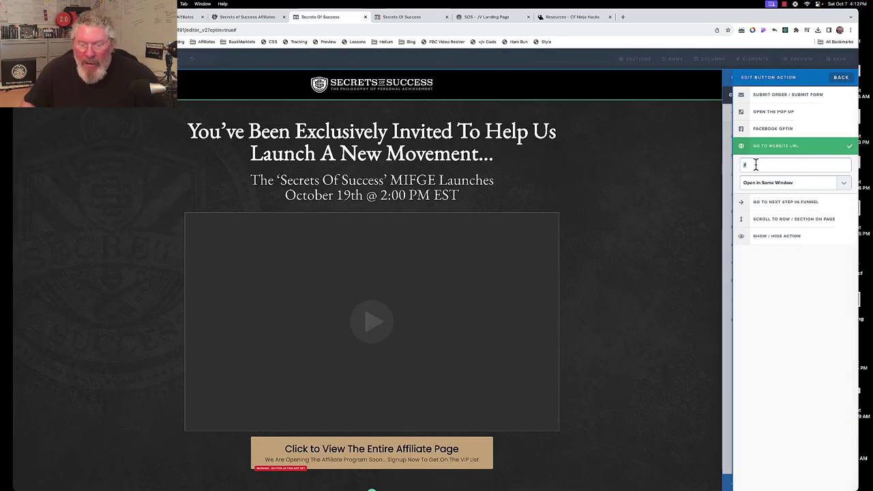
type("http://www.secretsofsuccess.com/jv?afmc=3z")
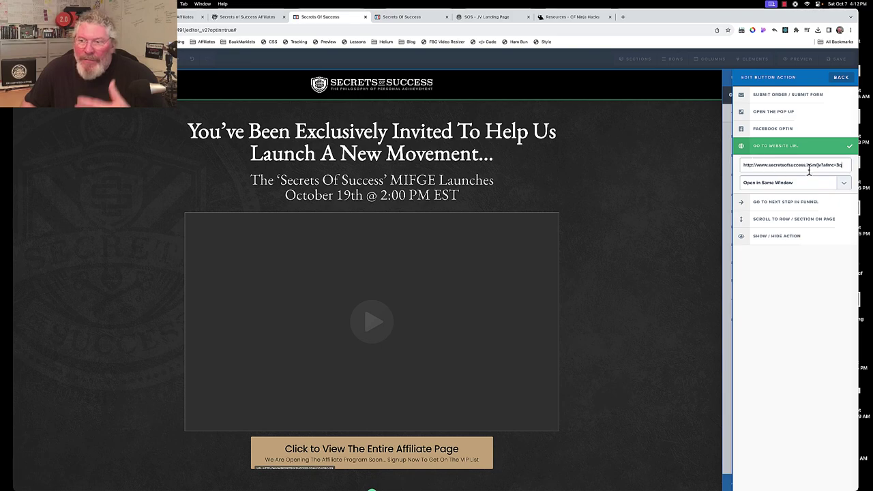
left_click(654, 228)
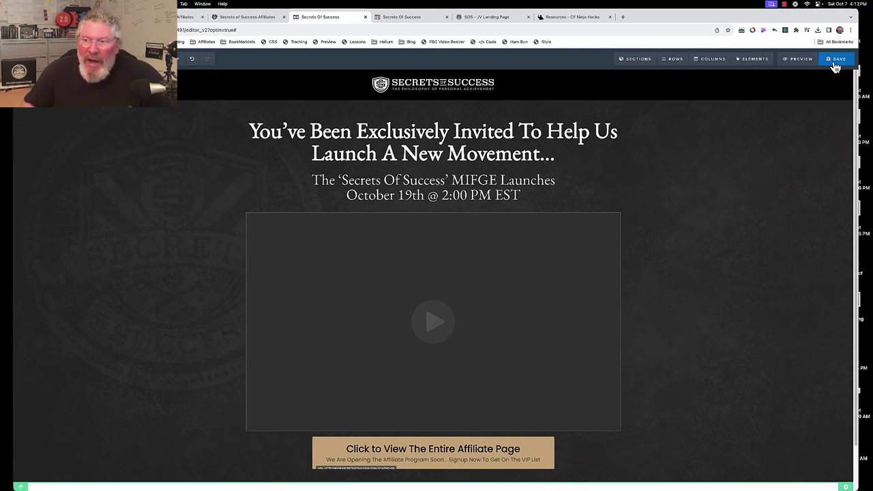
left_click(836, 61)
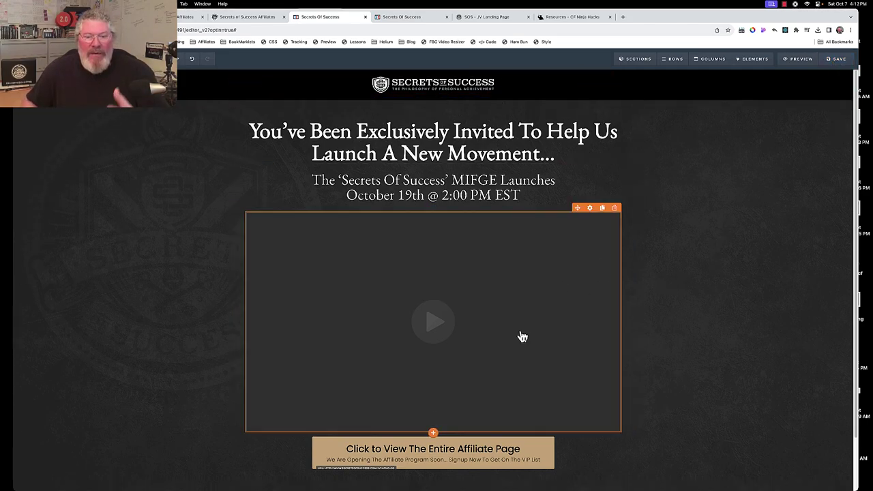
Check the page's header and footer tracking code areas and the list of elements on the bridge page.
scroll(522, 338, "down", 2)
scroll(522, 337, "up", 2)
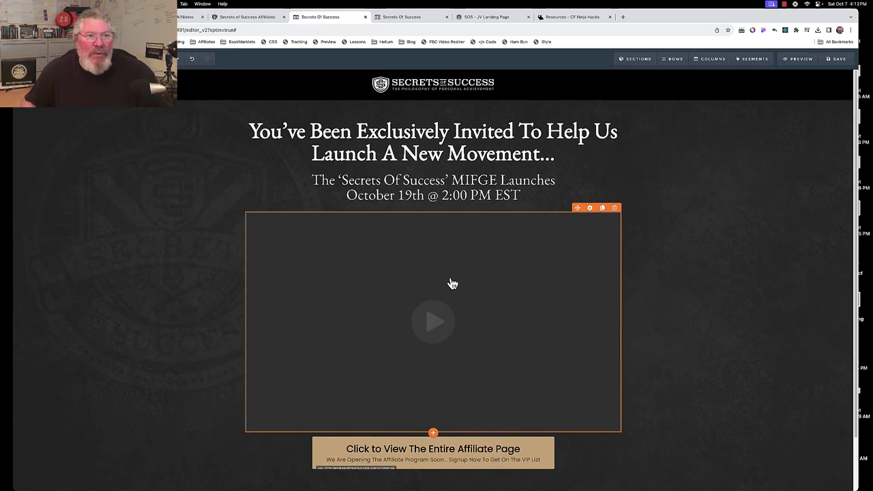
mouse_move(137, 59)
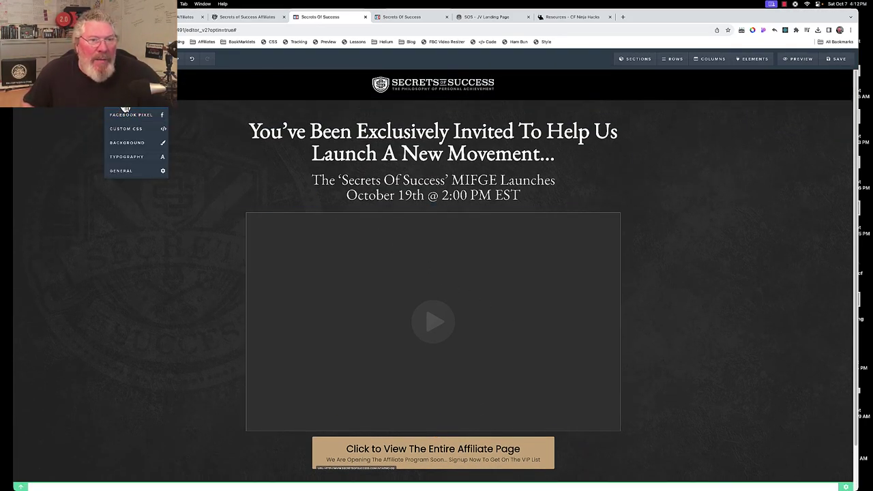
left_click(126, 112)
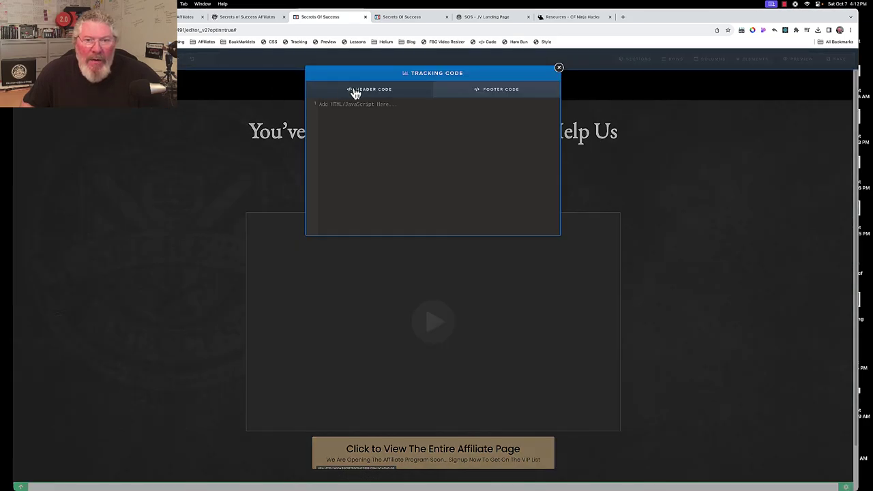
left_click(559, 68)
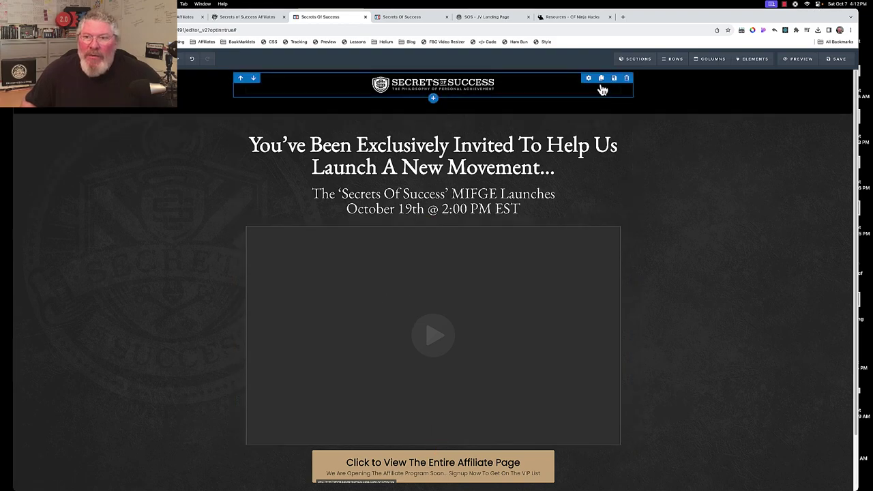
mouse_move(639, 61)
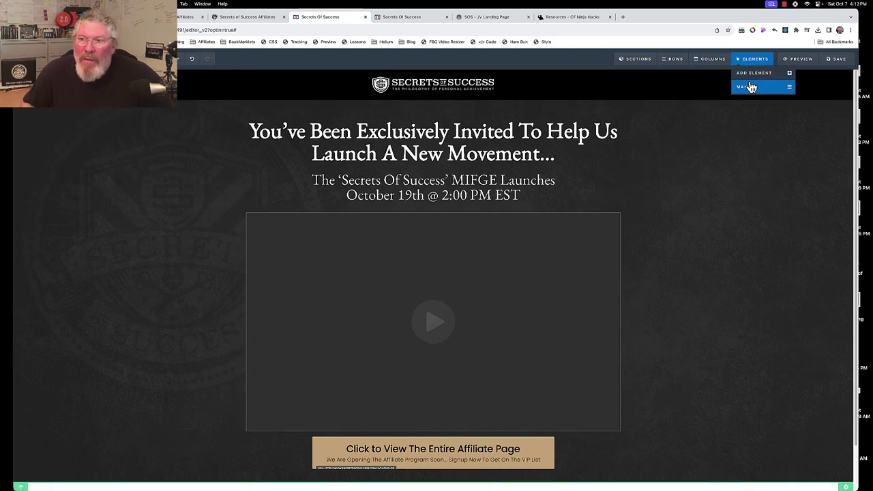
left_click(748, 89)
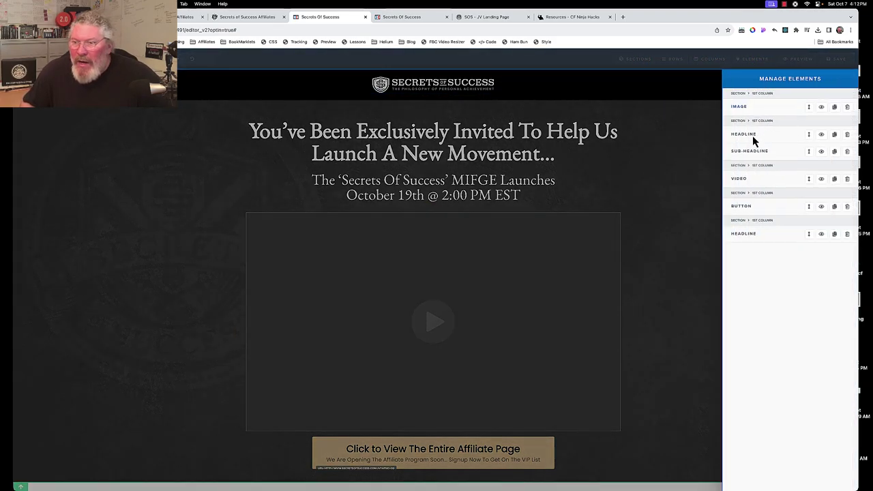
scroll(752, 240, "down", 1)
scroll(674, 144, "up", 1)
left_click(674, 144)
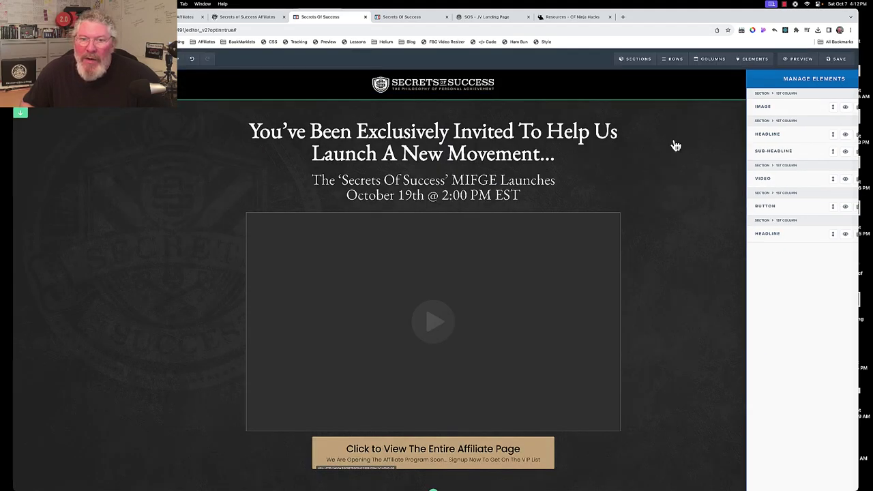
scroll(405, 85, "down", 1)
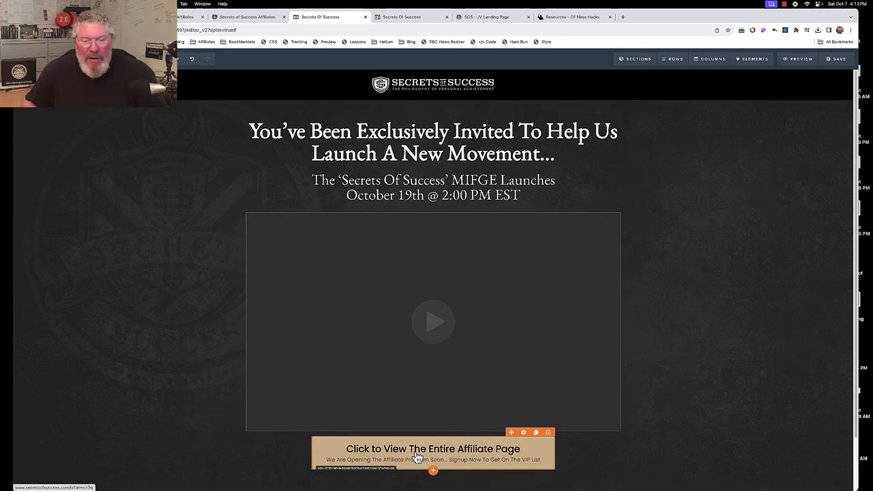
Clear the website URL from the action of the button below the video.
left_click(337, 470)
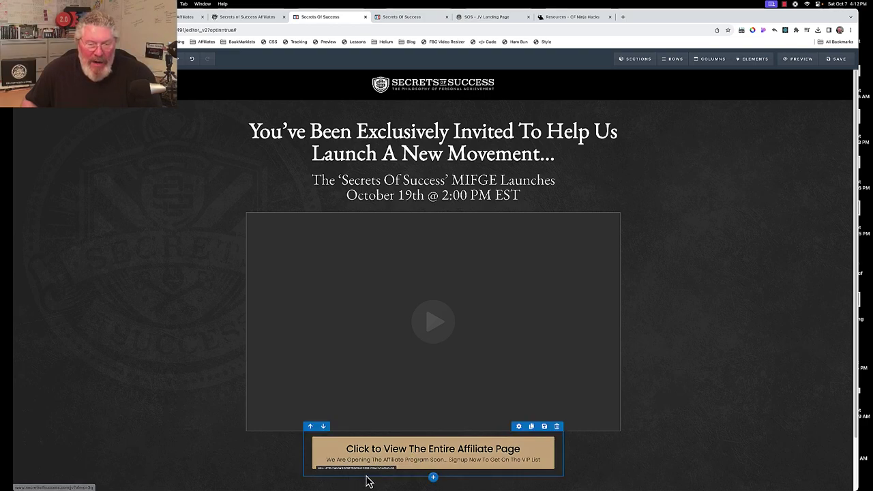
left_click(417, 460)
left_click(805, 140)
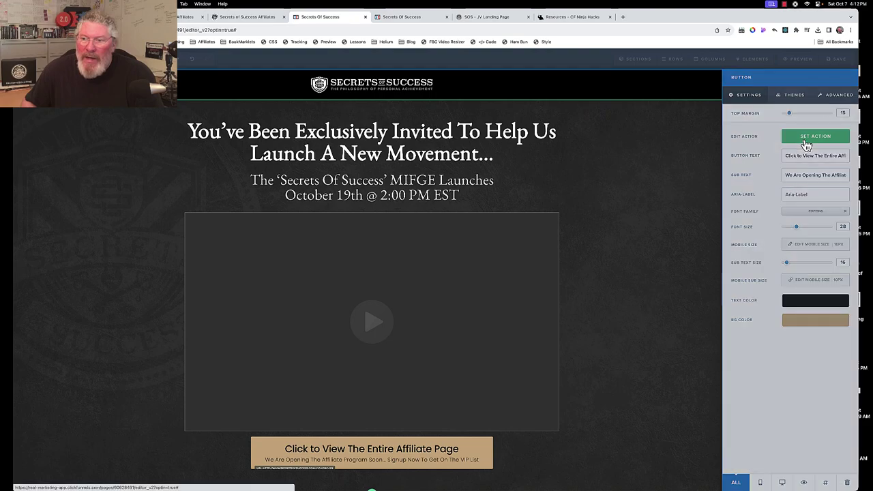
triple_click(786, 165)
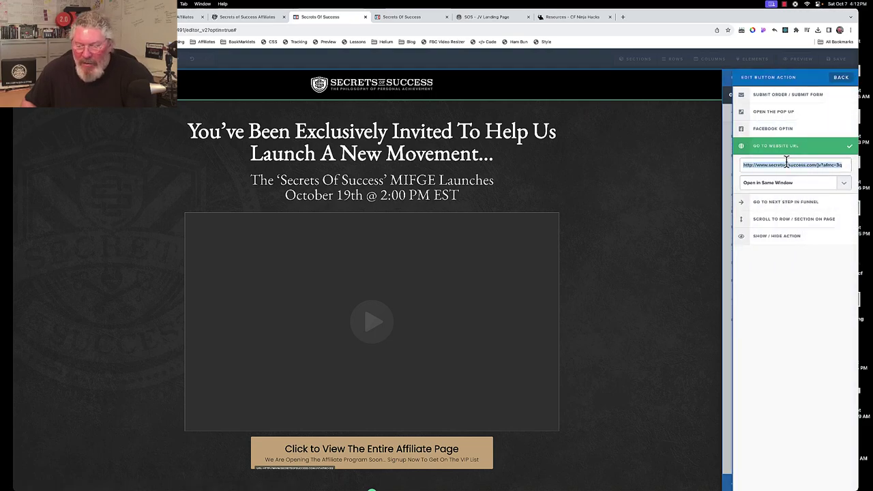
key("BackSpace")
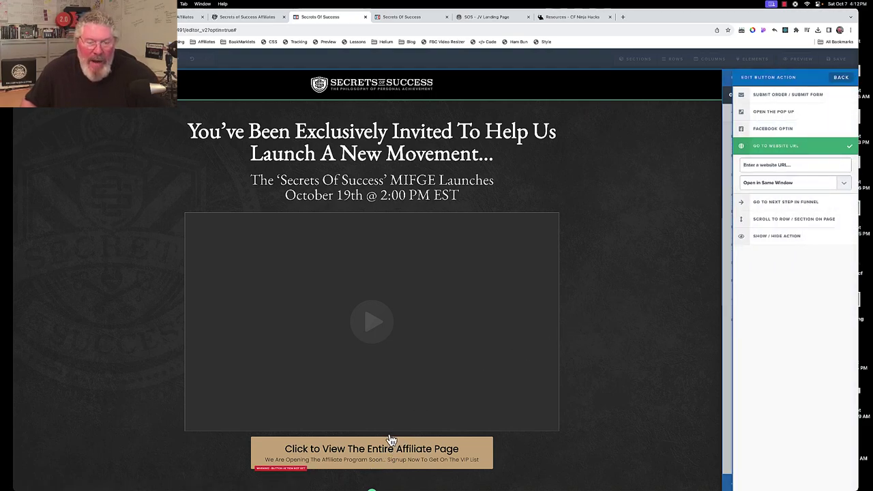
left_click(382, 407)
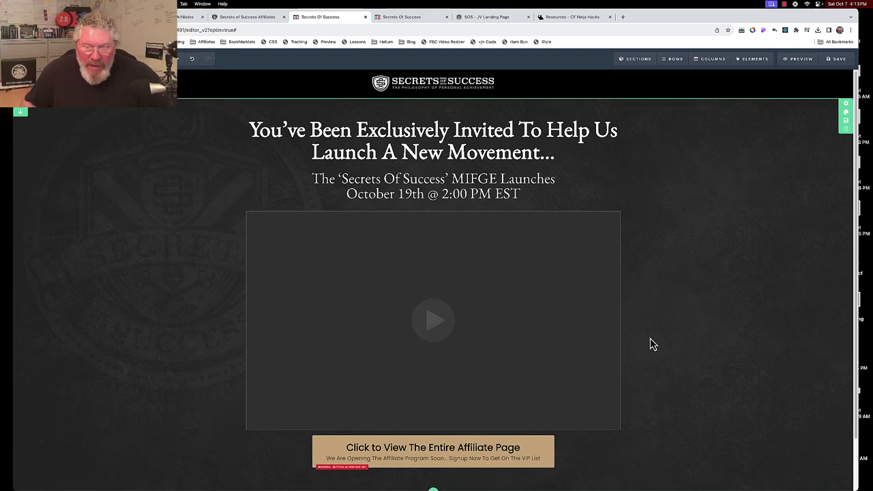
Add an email input field to the button's row and place it between the video and the button.
scroll(651, 345, "down", 2)
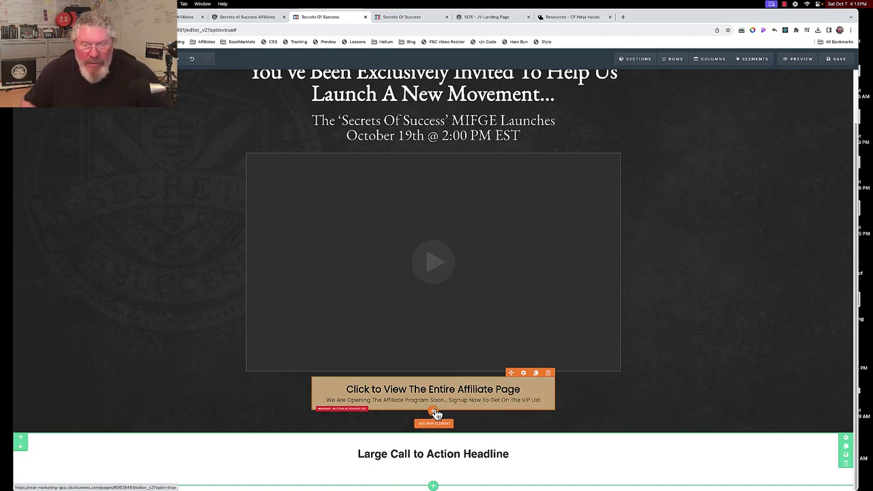
left_click(434, 413)
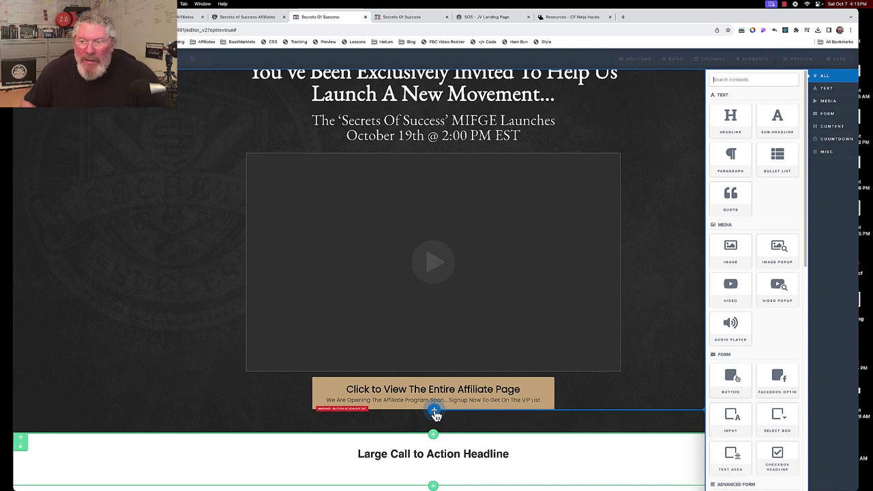
left_click(737, 430)
left_click_drag(448, 427, 453, 391)
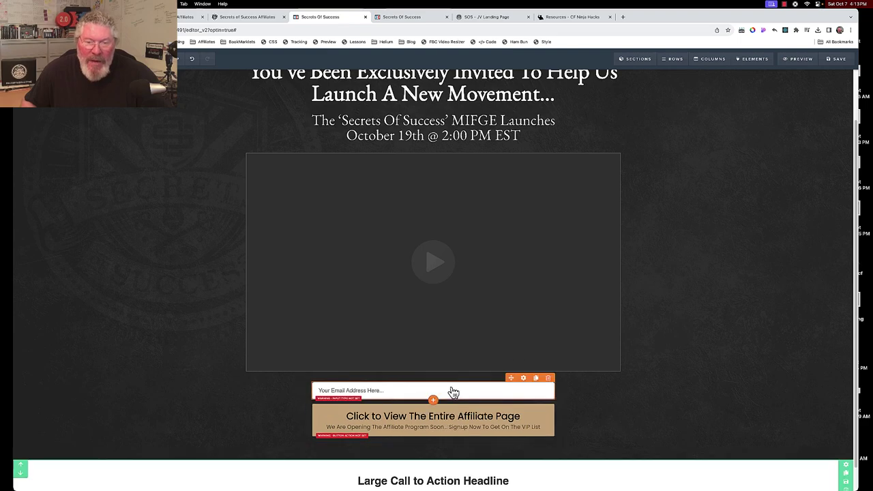
Set the top margin of the button below the email field to 35.
left_click(522, 412)
left_click_drag(791, 114, 800, 116)
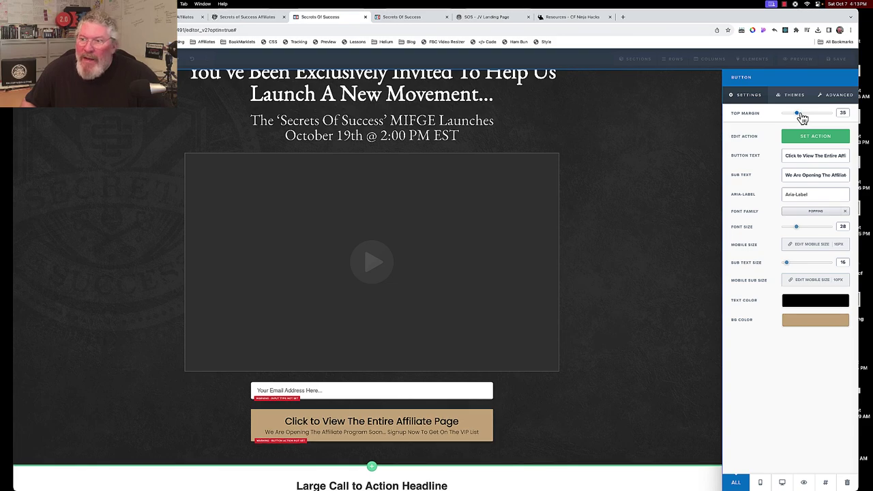
left_click(437, 391)
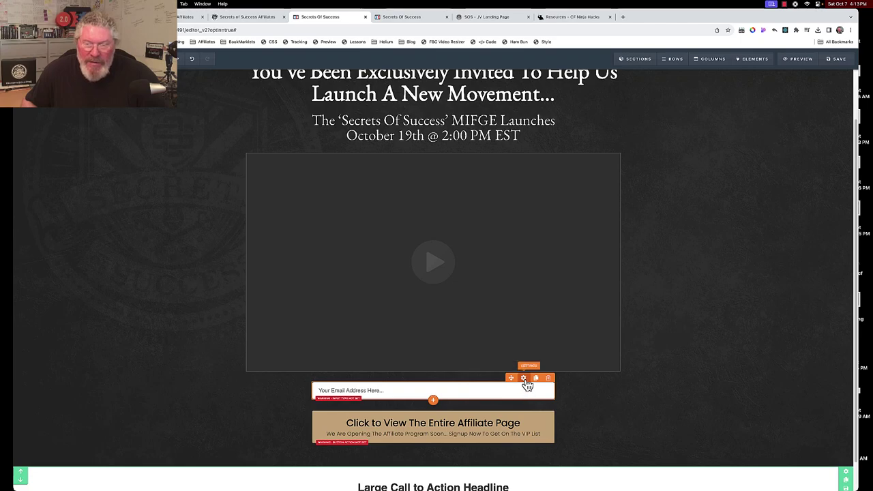
Set the input type of the field below the video to Email Address.
left_click(524, 380)
left_click(812, 138)
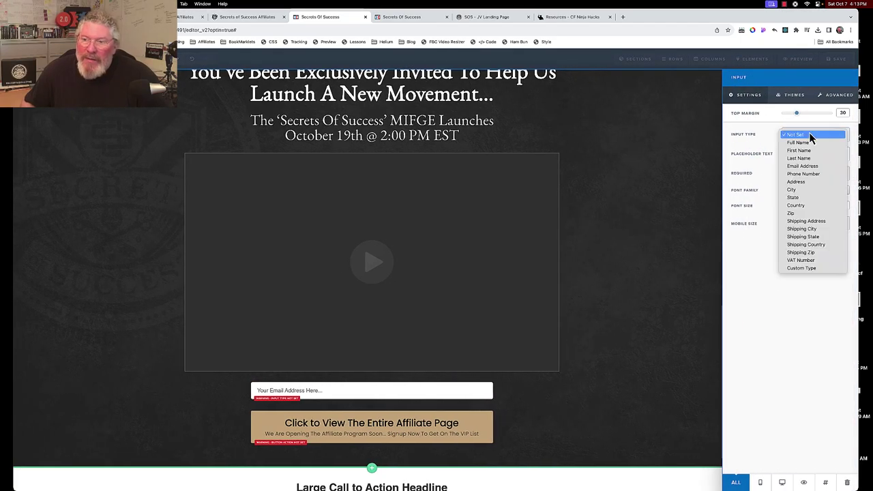
left_click(804, 167)
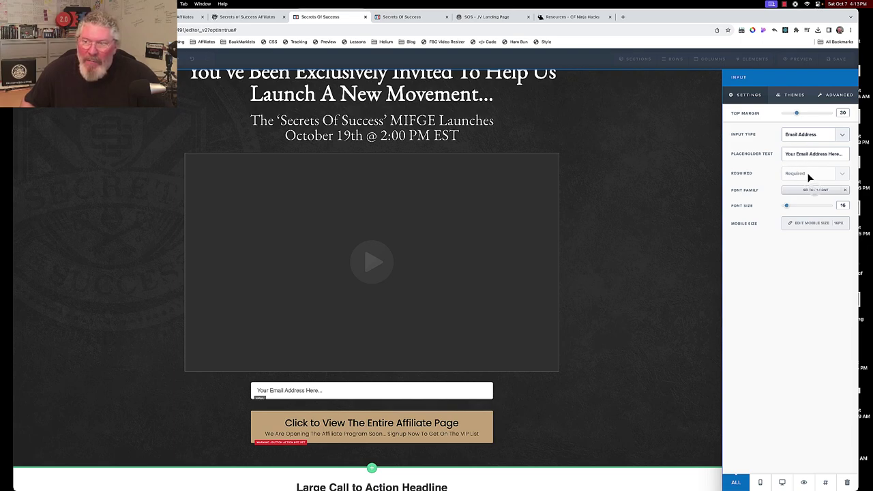
left_click(501, 353)
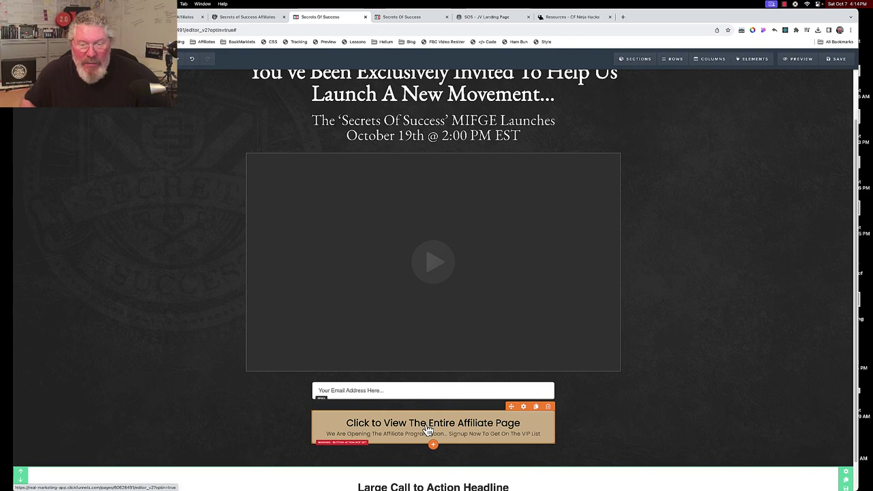
Change the action of the button below the email field to Submit Order / Submit Form.
scroll(428, 430, "down", 1)
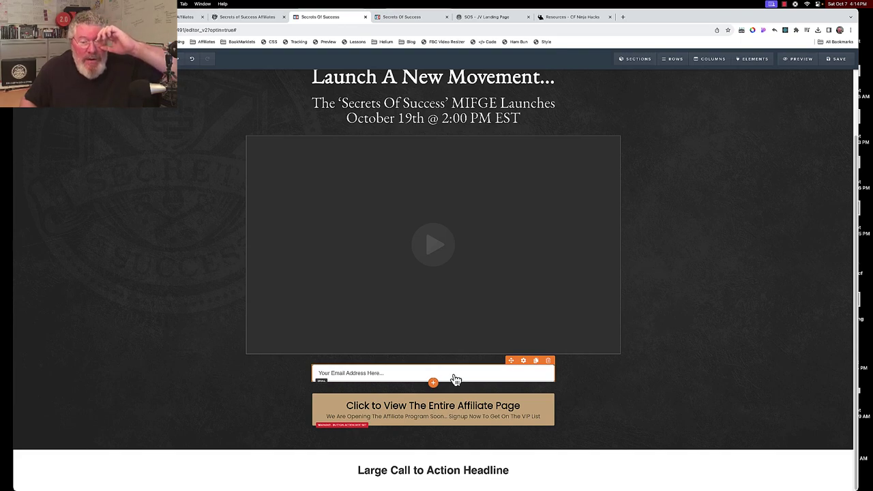
left_click(432, 410)
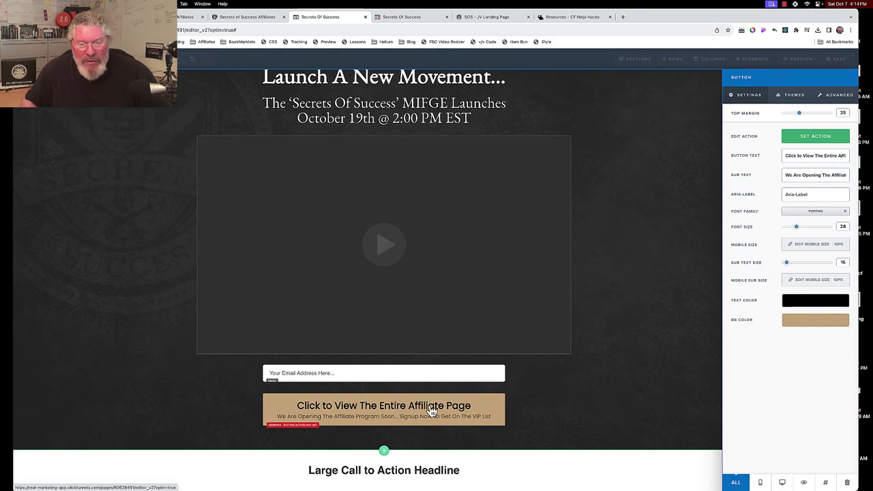
left_click(805, 138)
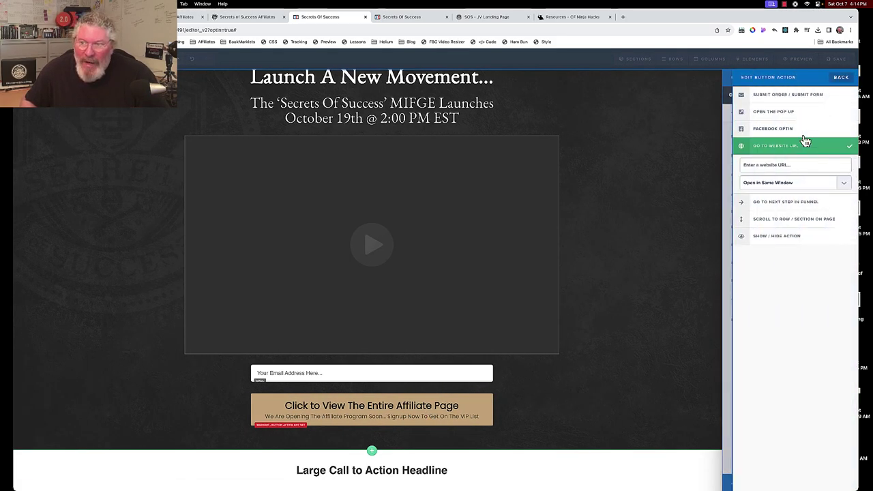
left_click(790, 97)
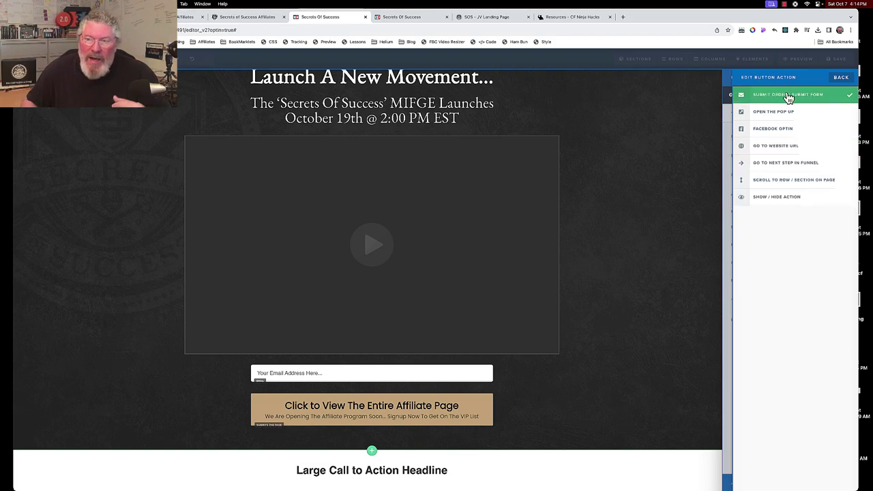
left_click(632, 197)
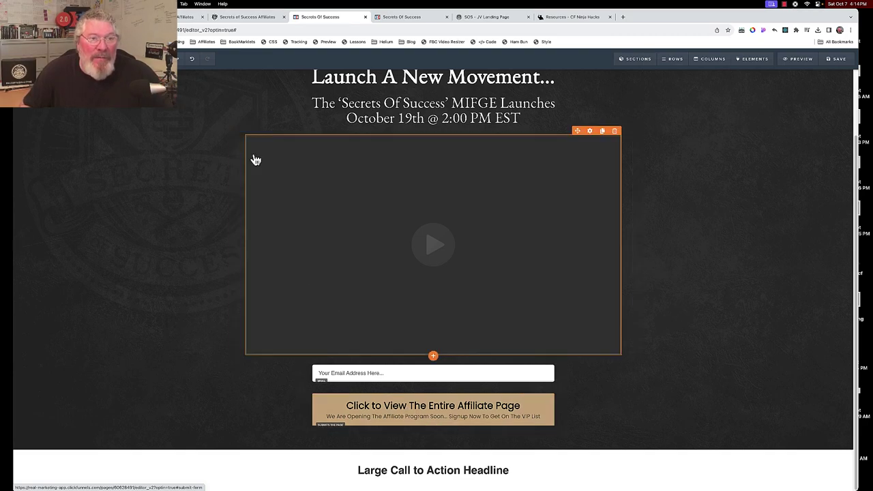
Set the page's general On Submit Go To address to the copied secretsofsuccess.com/jv affiliate link.
scroll(257, 157, "up", 1)
mouse_move(137, 99)
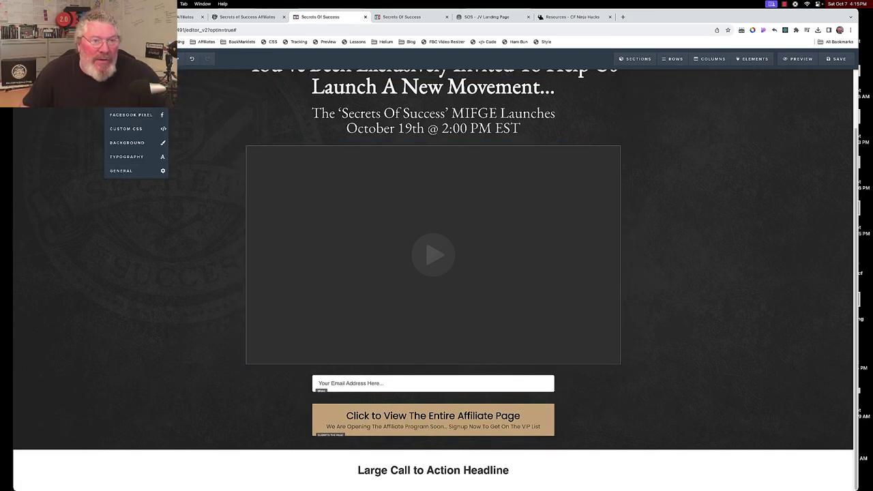
left_click(126, 173)
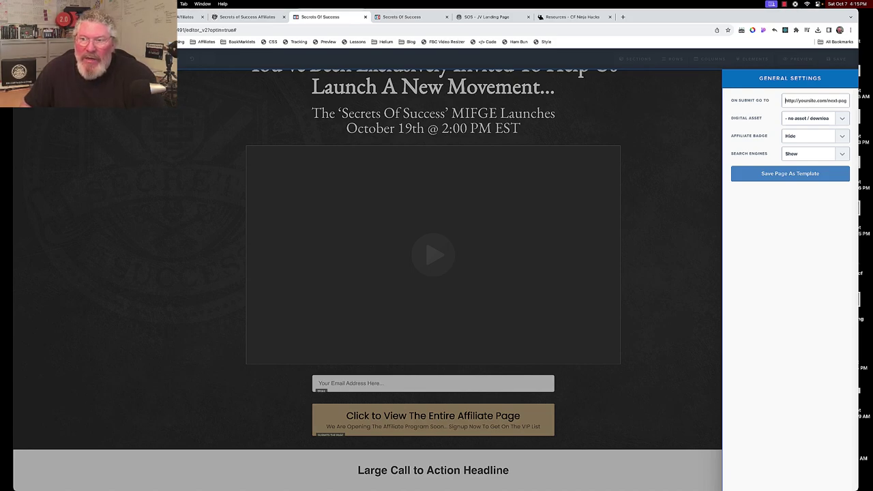
key("super+v")
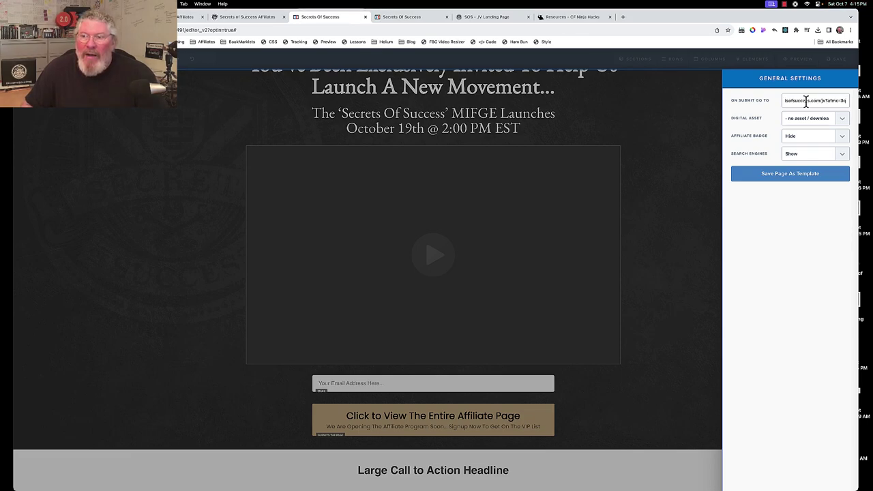
left_click(775, 125)
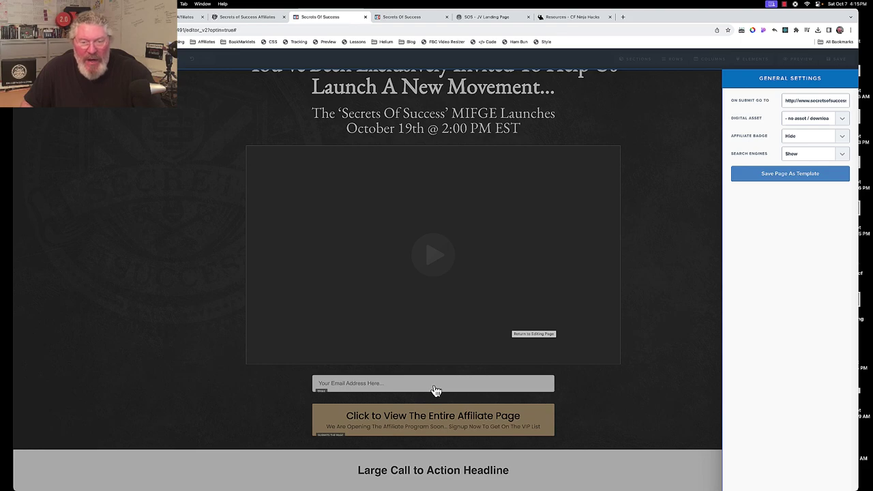
left_click(655, 242)
Review the bridge page with its email opt-in, and look through the SOS - JV Landing Page that it leads to.
scroll(366, 253, "up", 2)
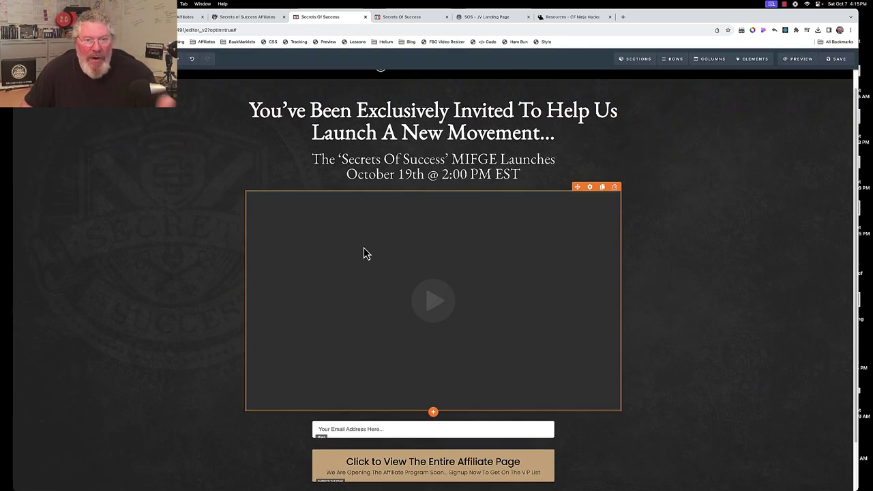
scroll(457, 143, "up", 1)
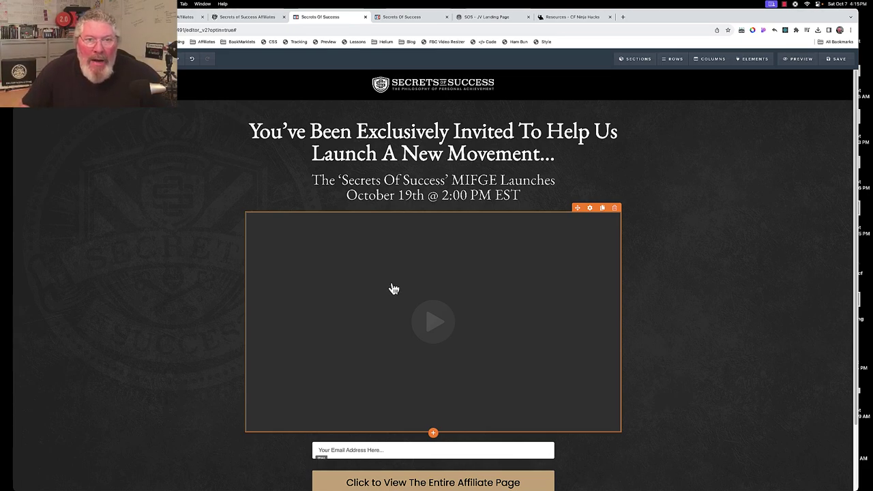
scroll(396, 286, "down", 2)
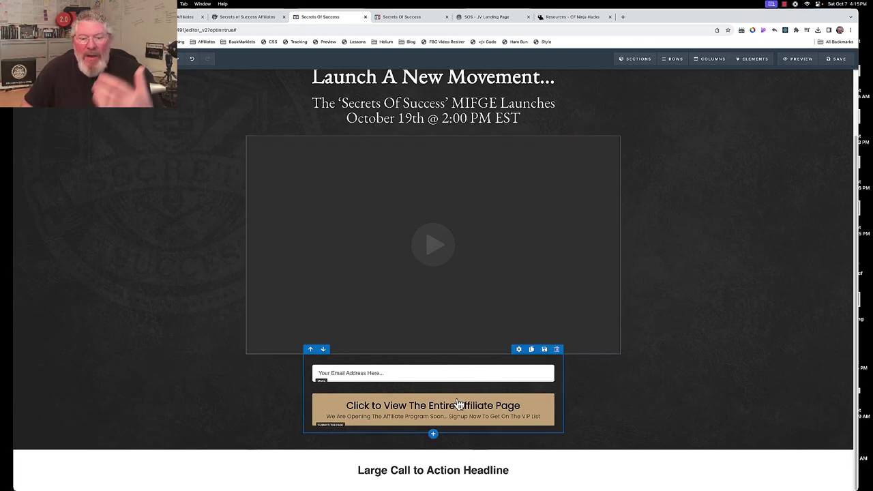
scroll(458, 150, "up", 1)
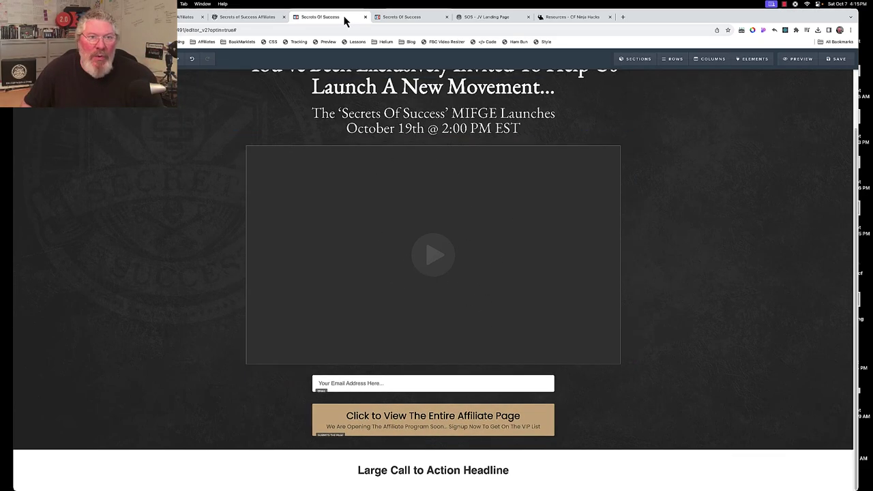
left_click(487, 17)
scroll(437, 290, "down", 6)
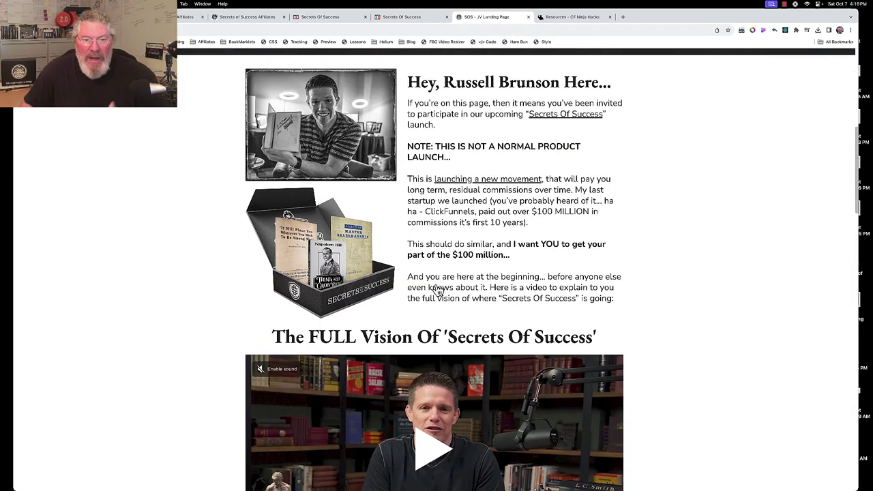
scroll(438, 291, "down", 10)
scroll(439, 291, "up", 15)
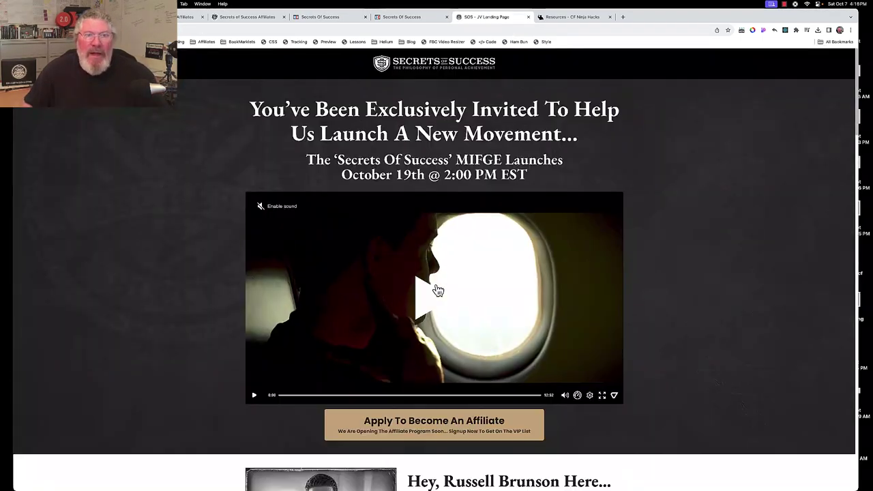
Switch to the CF Ninja Hacks resources page and bring the Bridge Pages #1 training into view.
left_click(327, 21)
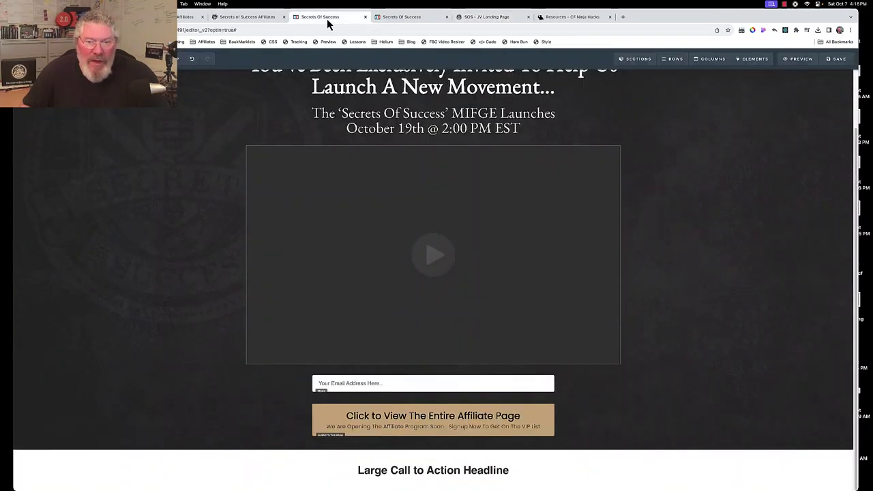
left_click(561, 18)
scroll(572, 235, "up", 3)
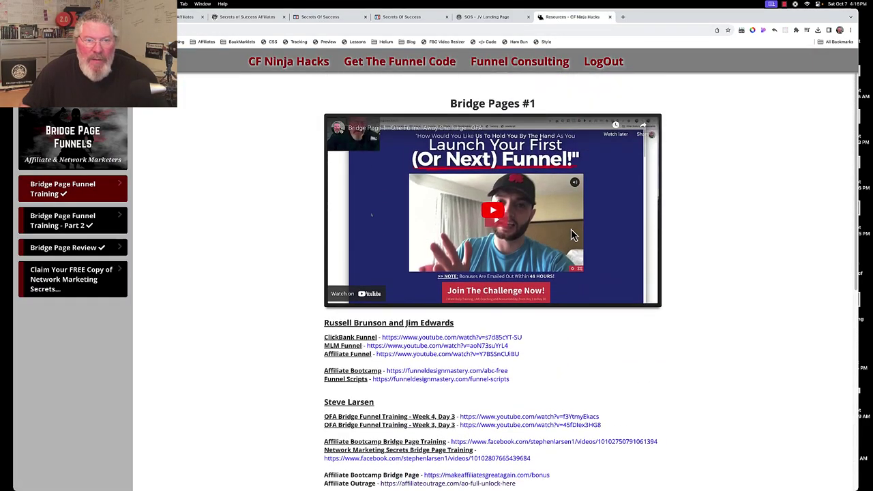